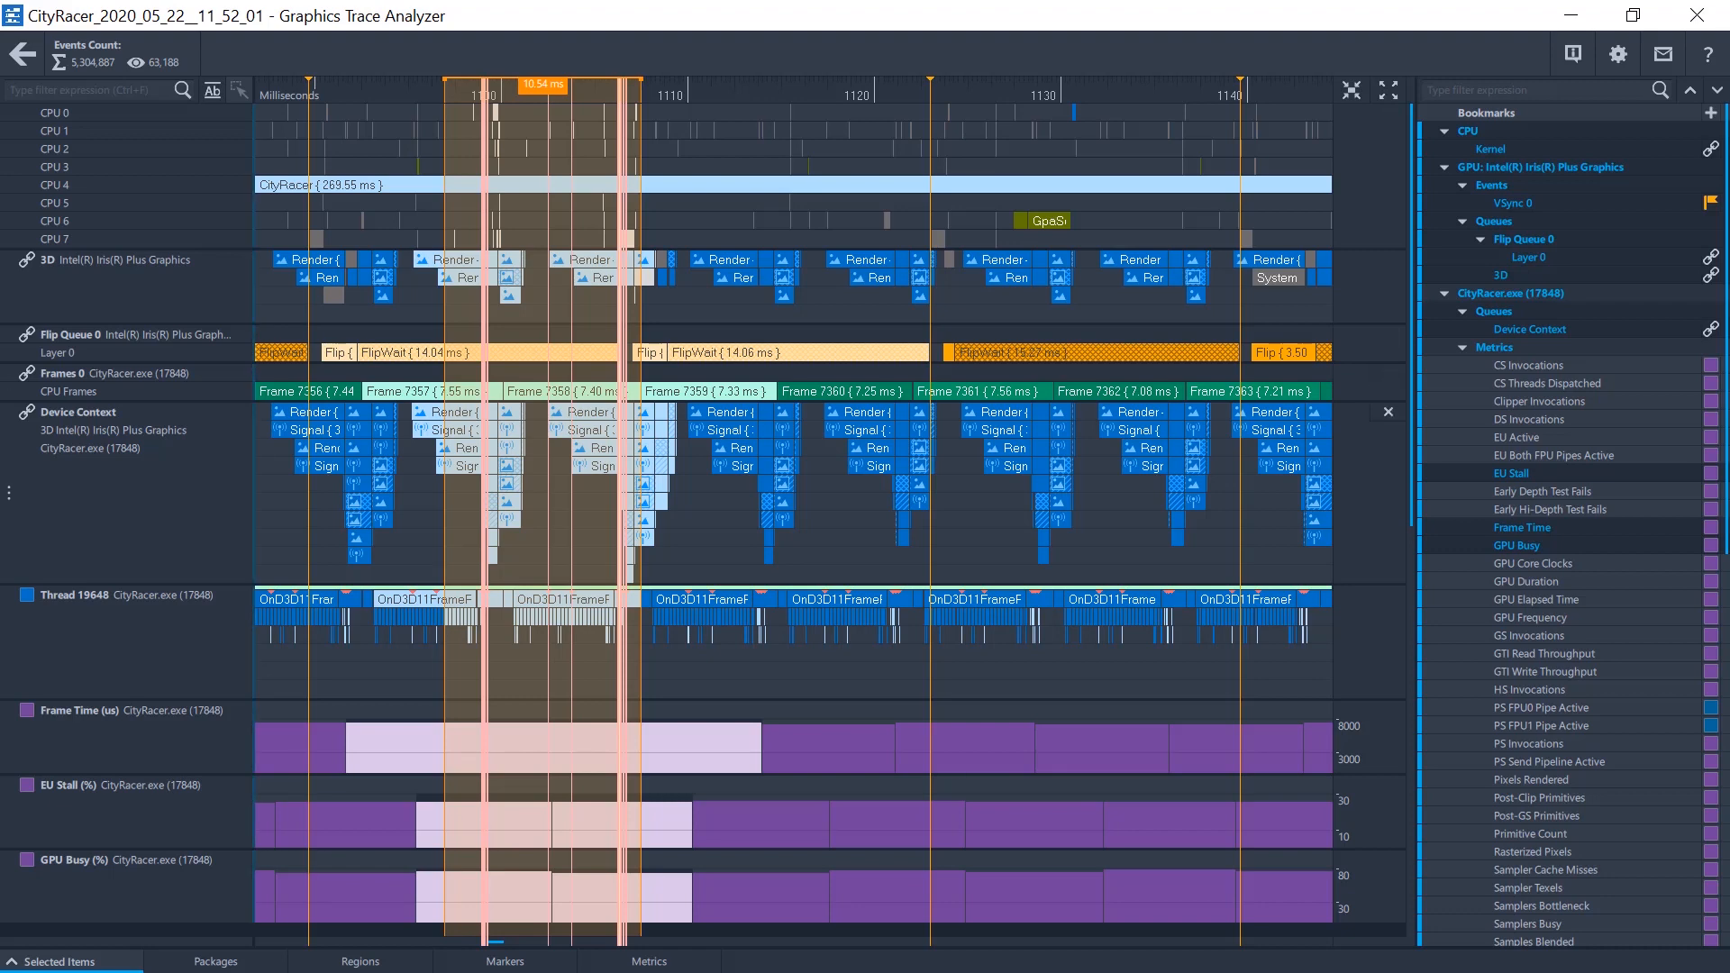
Replace the timeline selection with a new range across frames 7358 and 7359, and expand the selected items summary
{"action": "left_click", "coordinate": [721, 538]}
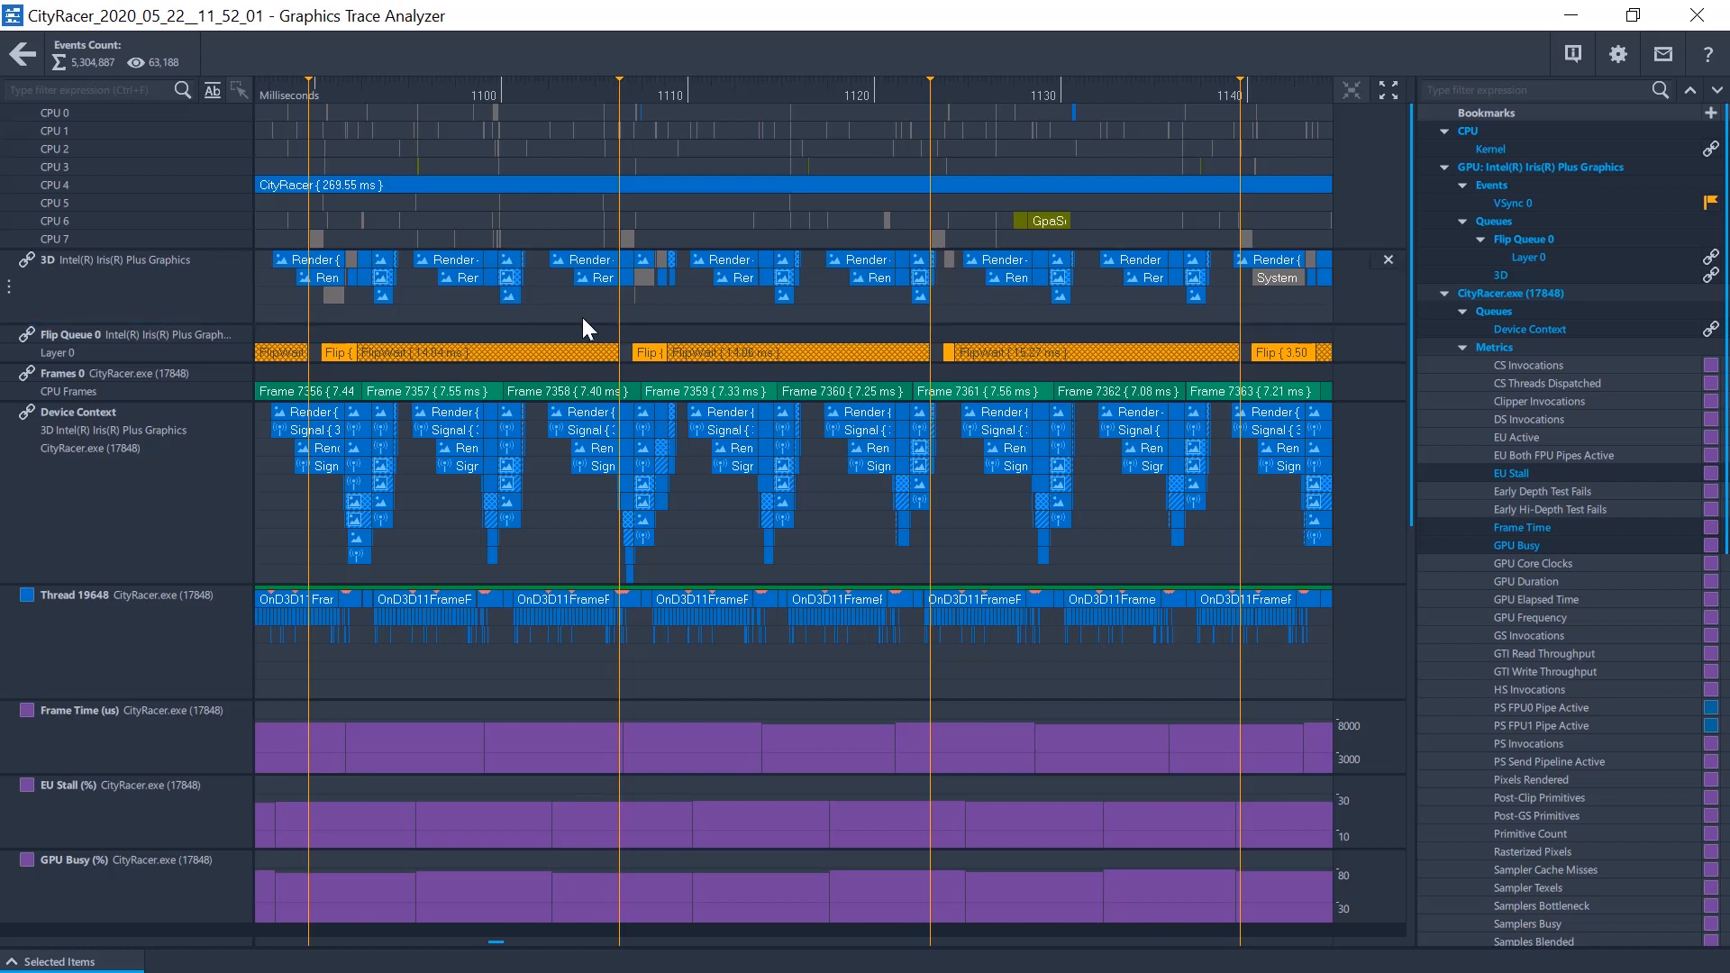
{"action": "left_click_drag", "start_coordinate": [582, 317], "coordinate": [726, 966]}
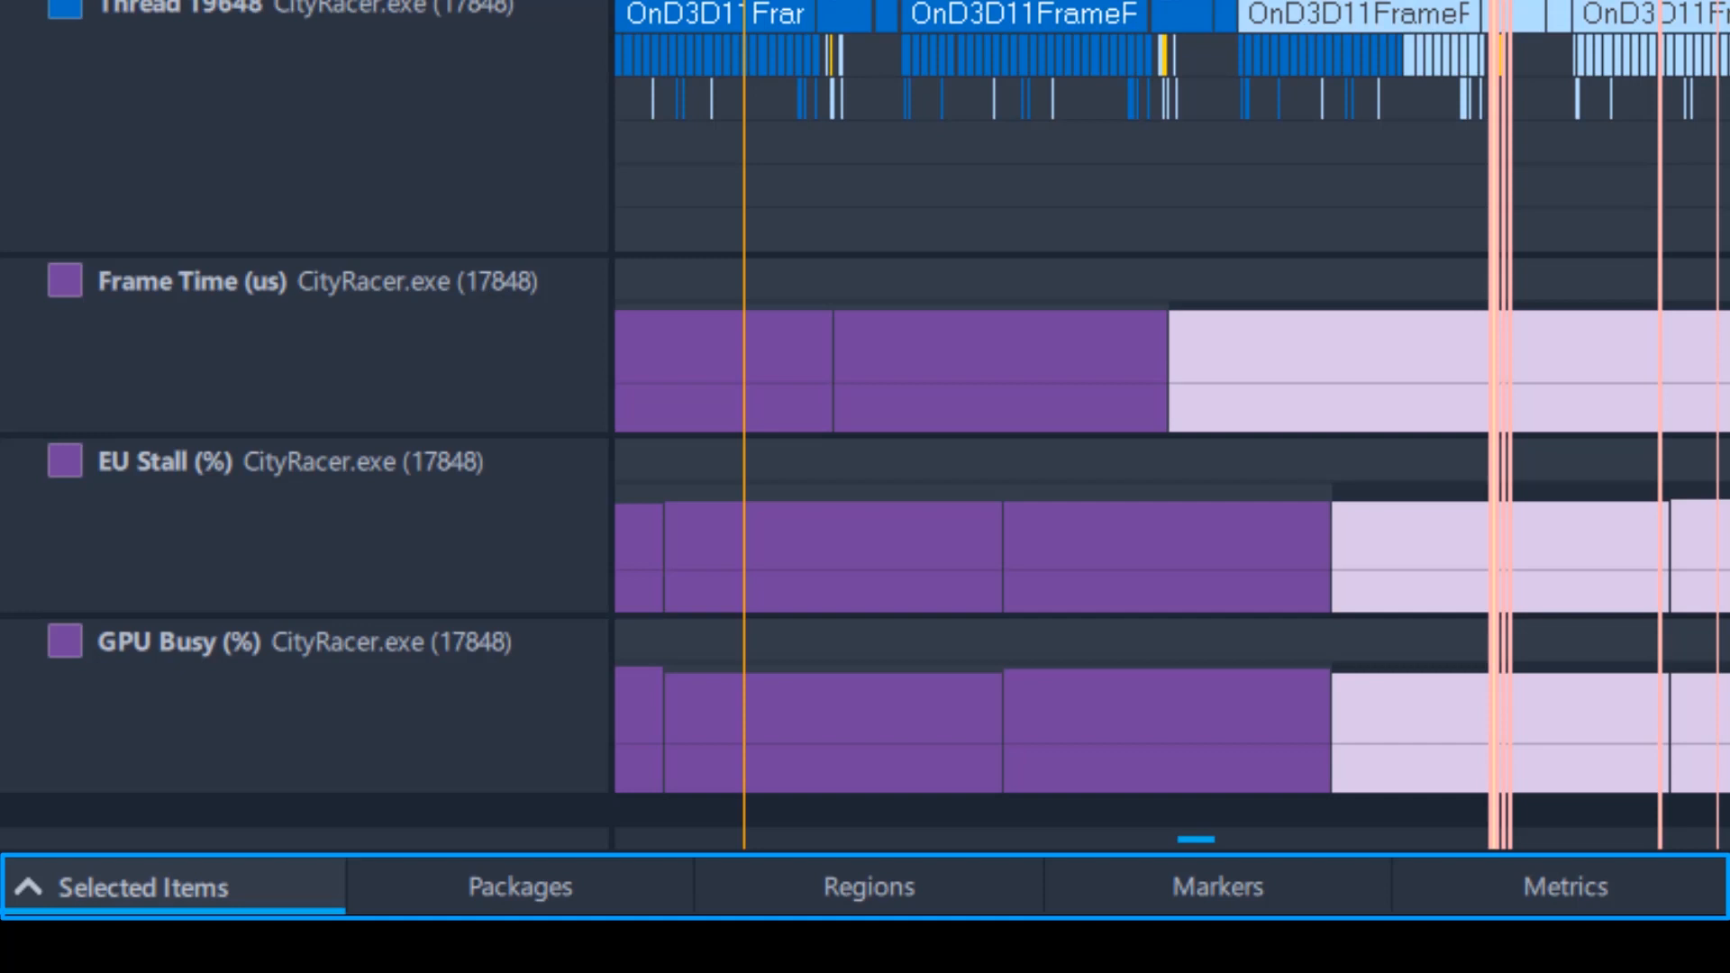
{"action": "left_click", "coordinate": [27, 888]}
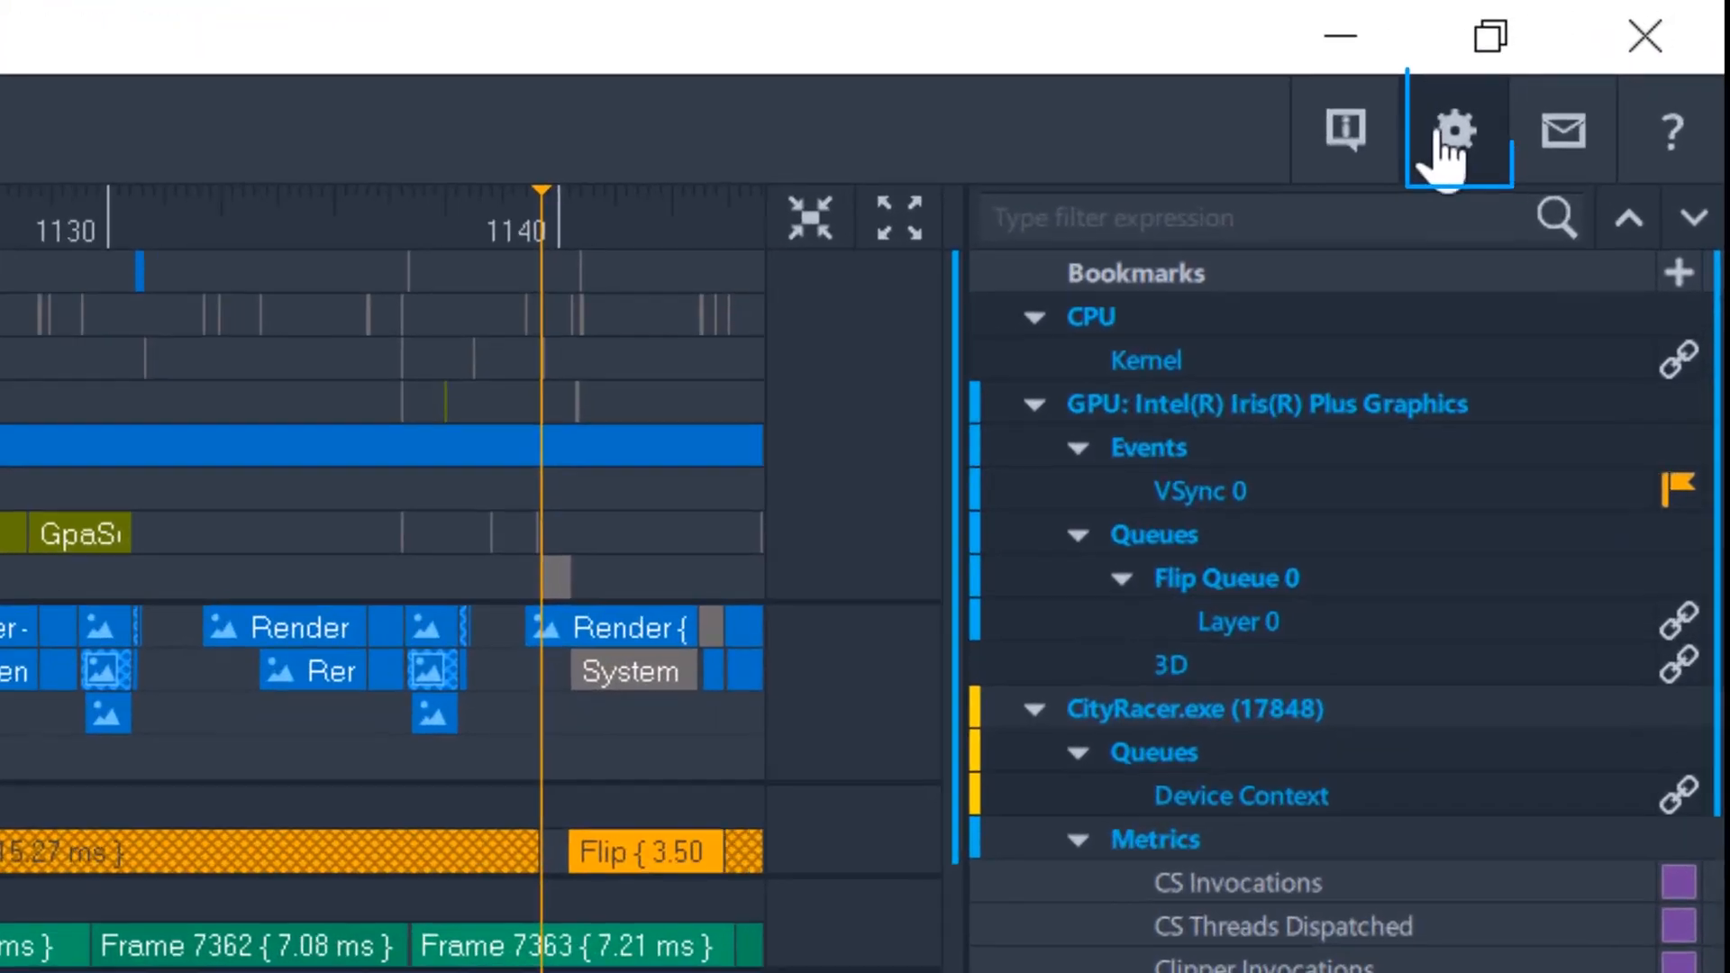
Turn off Aggregated selection summary in the general settings
{"action": "left_click", "coordinate": [1570, 74]}
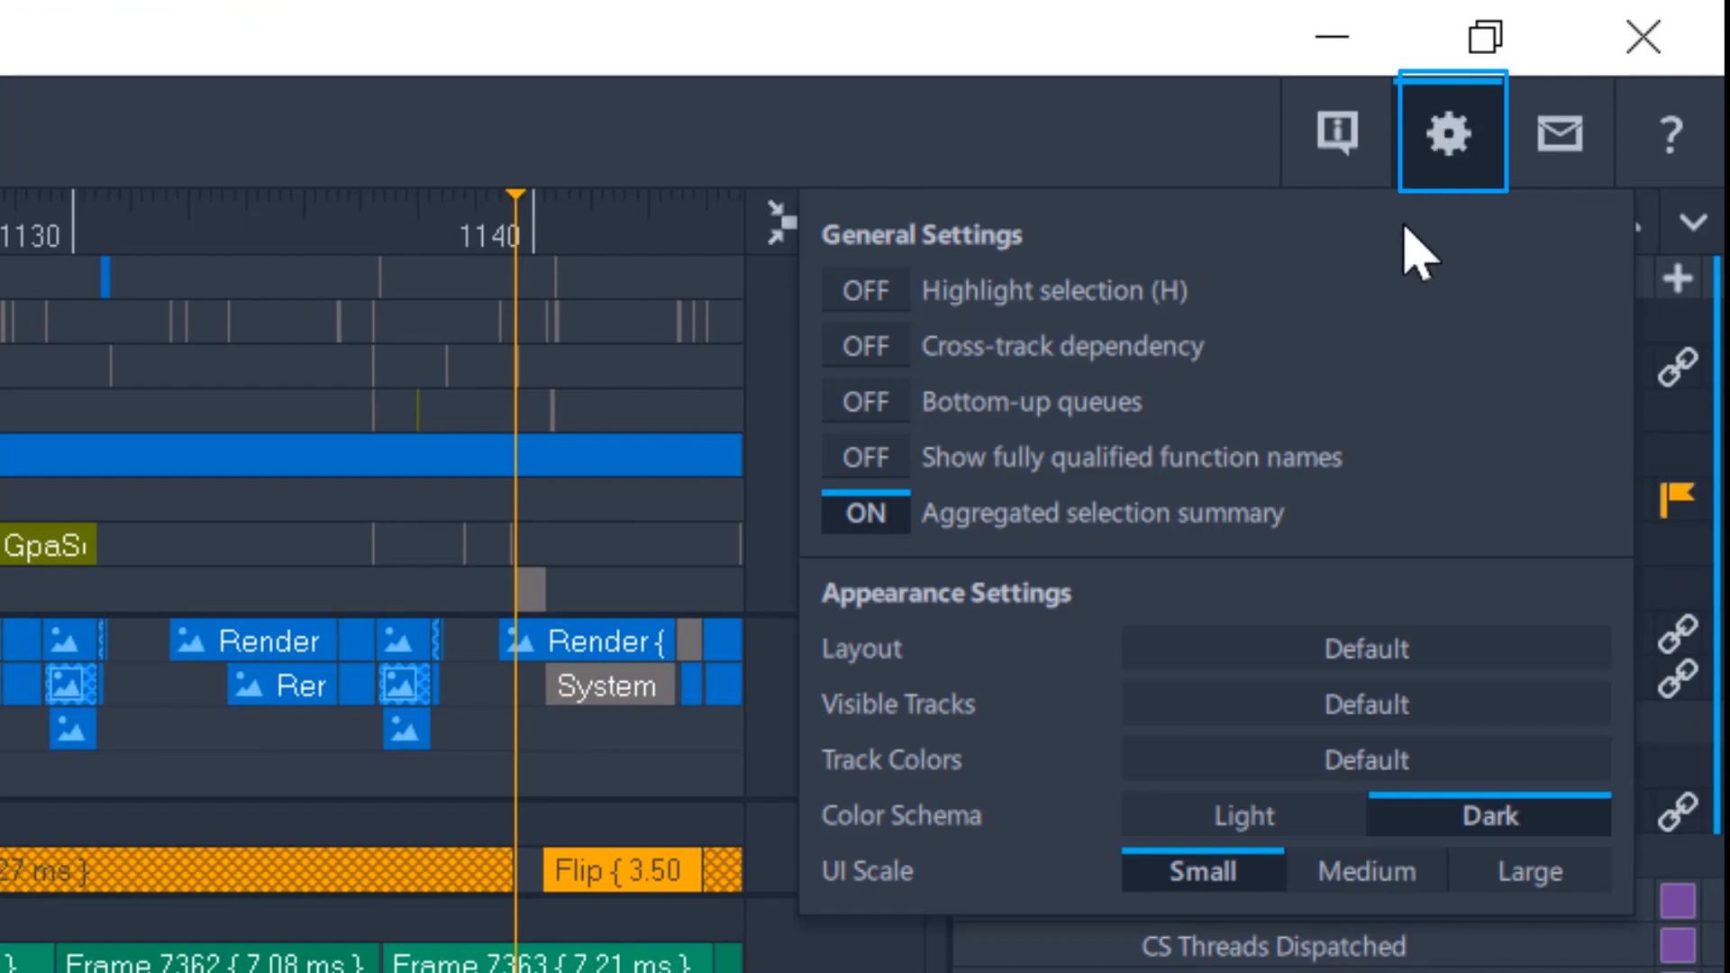
{"action": "left_click", "coordinate": [865, 513]}
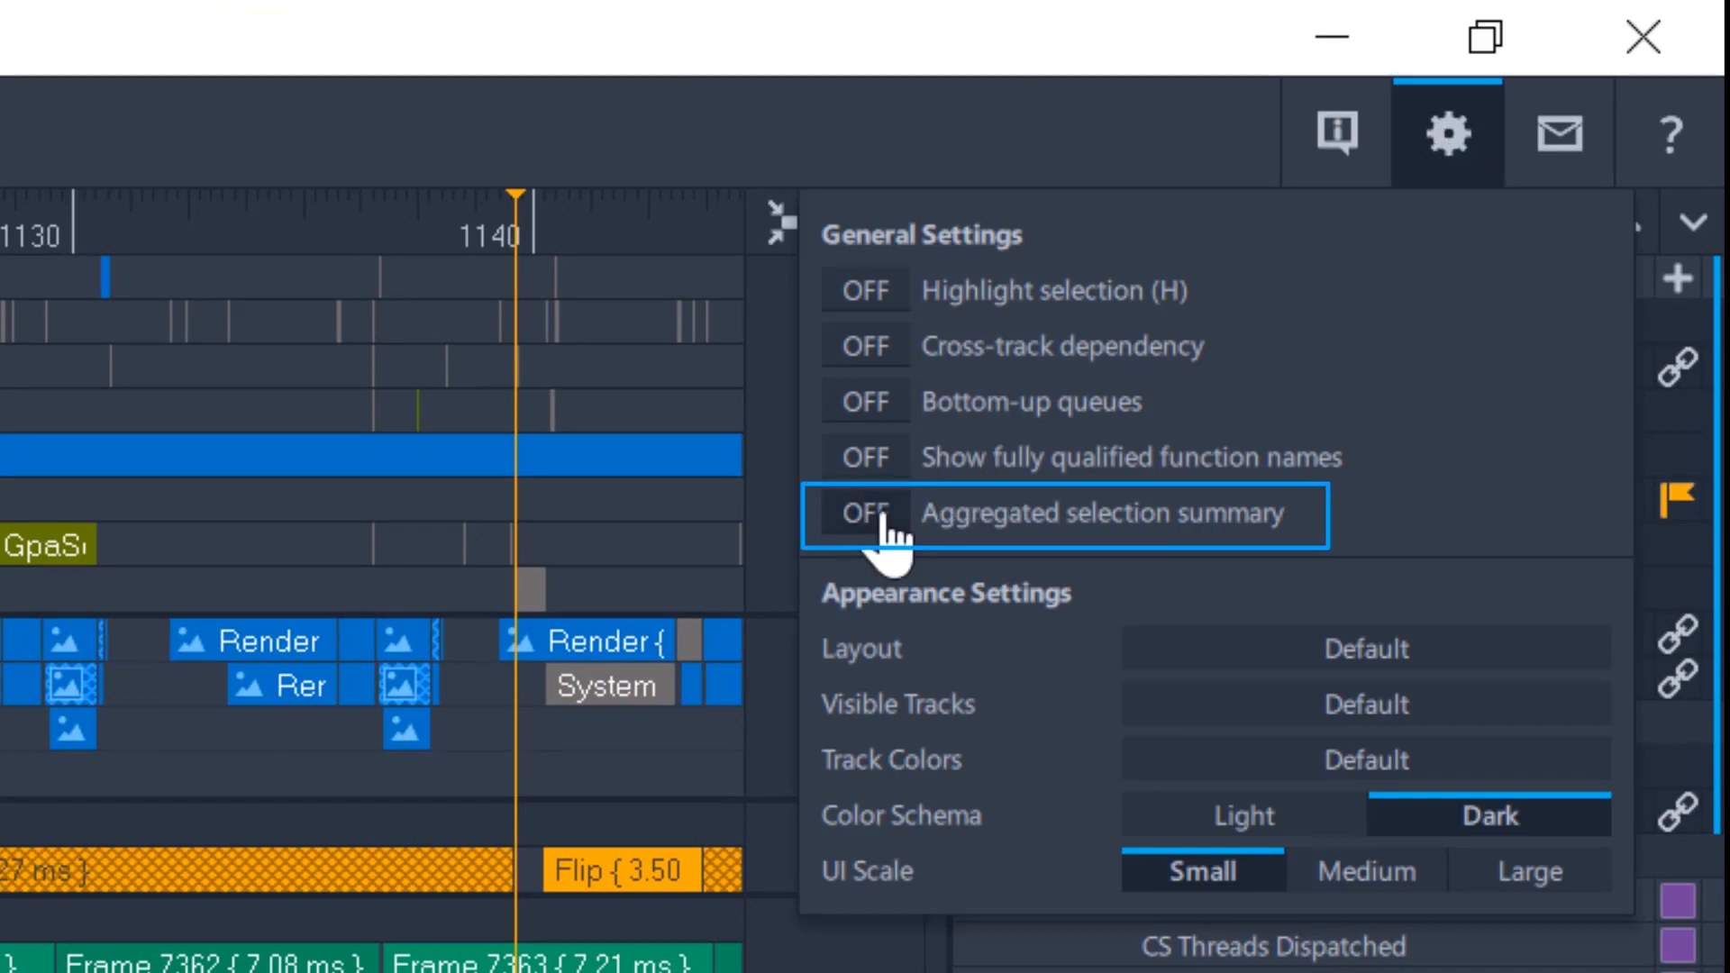
{"action": "left_click", "coordinate": [1449, 149]}
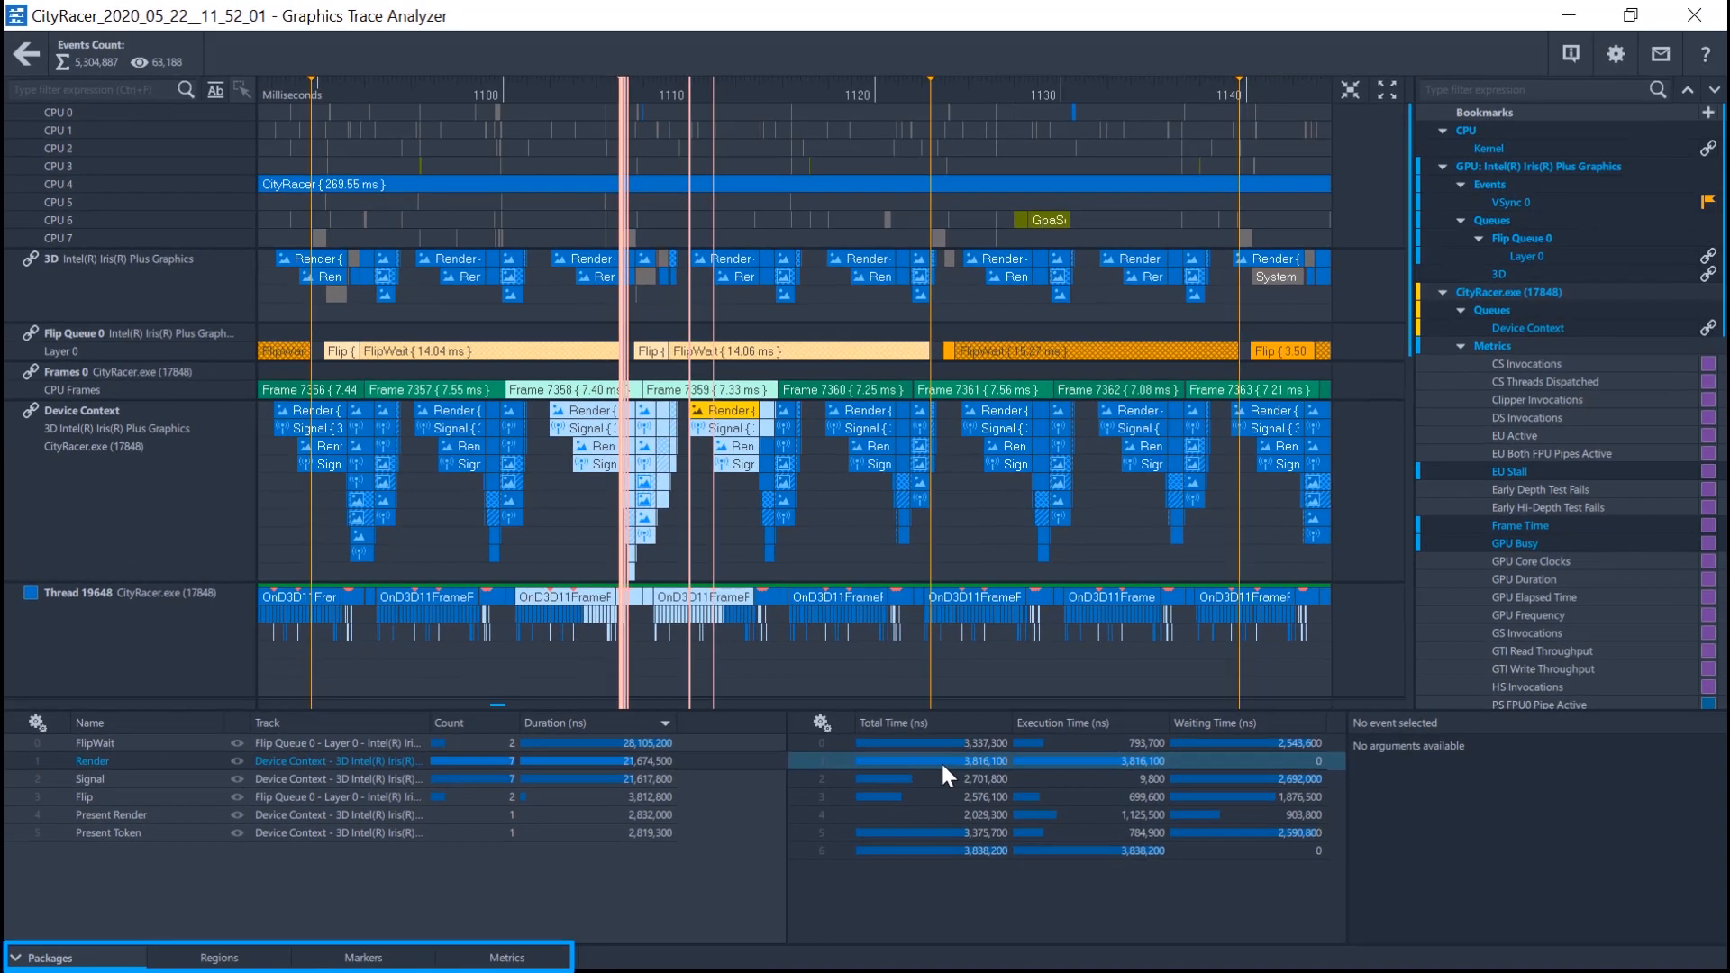
View the arguments of the second Render package instance, and list the instances of the Frame 7359 region
{"action": "left_click", "coordinate": [941, 760]}
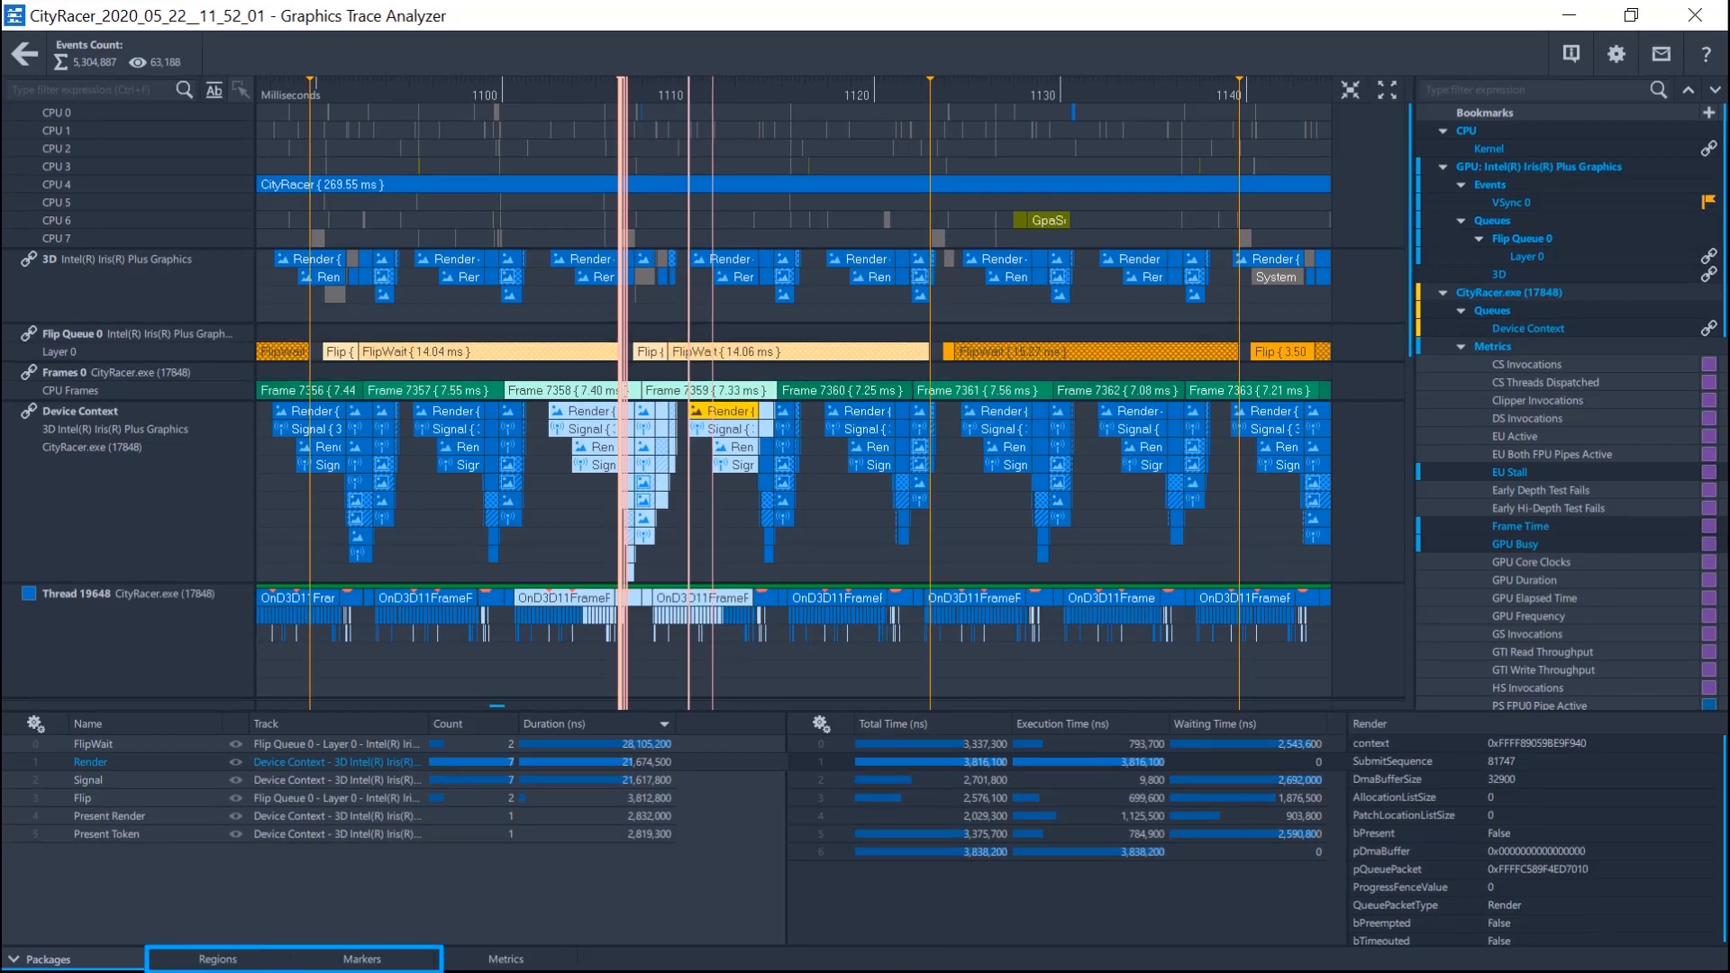
{"action": "left_click", "coordinate": [217, 959]}
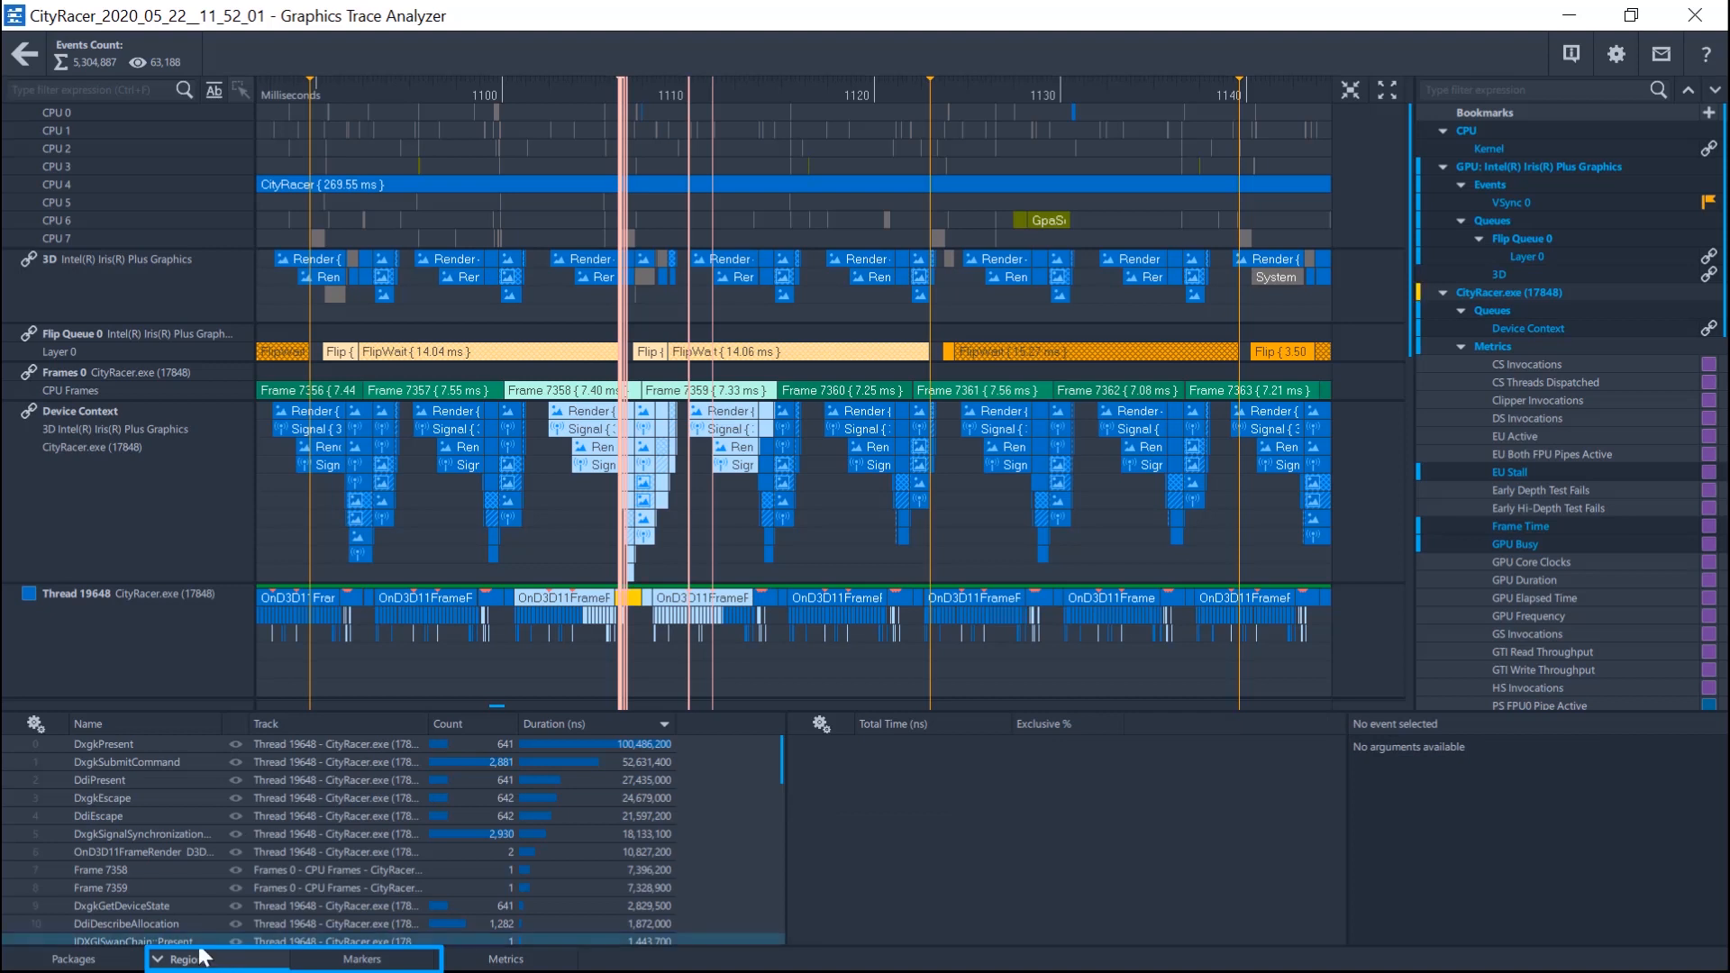
{"action": "left_click", "coordinate": [137, 889]}
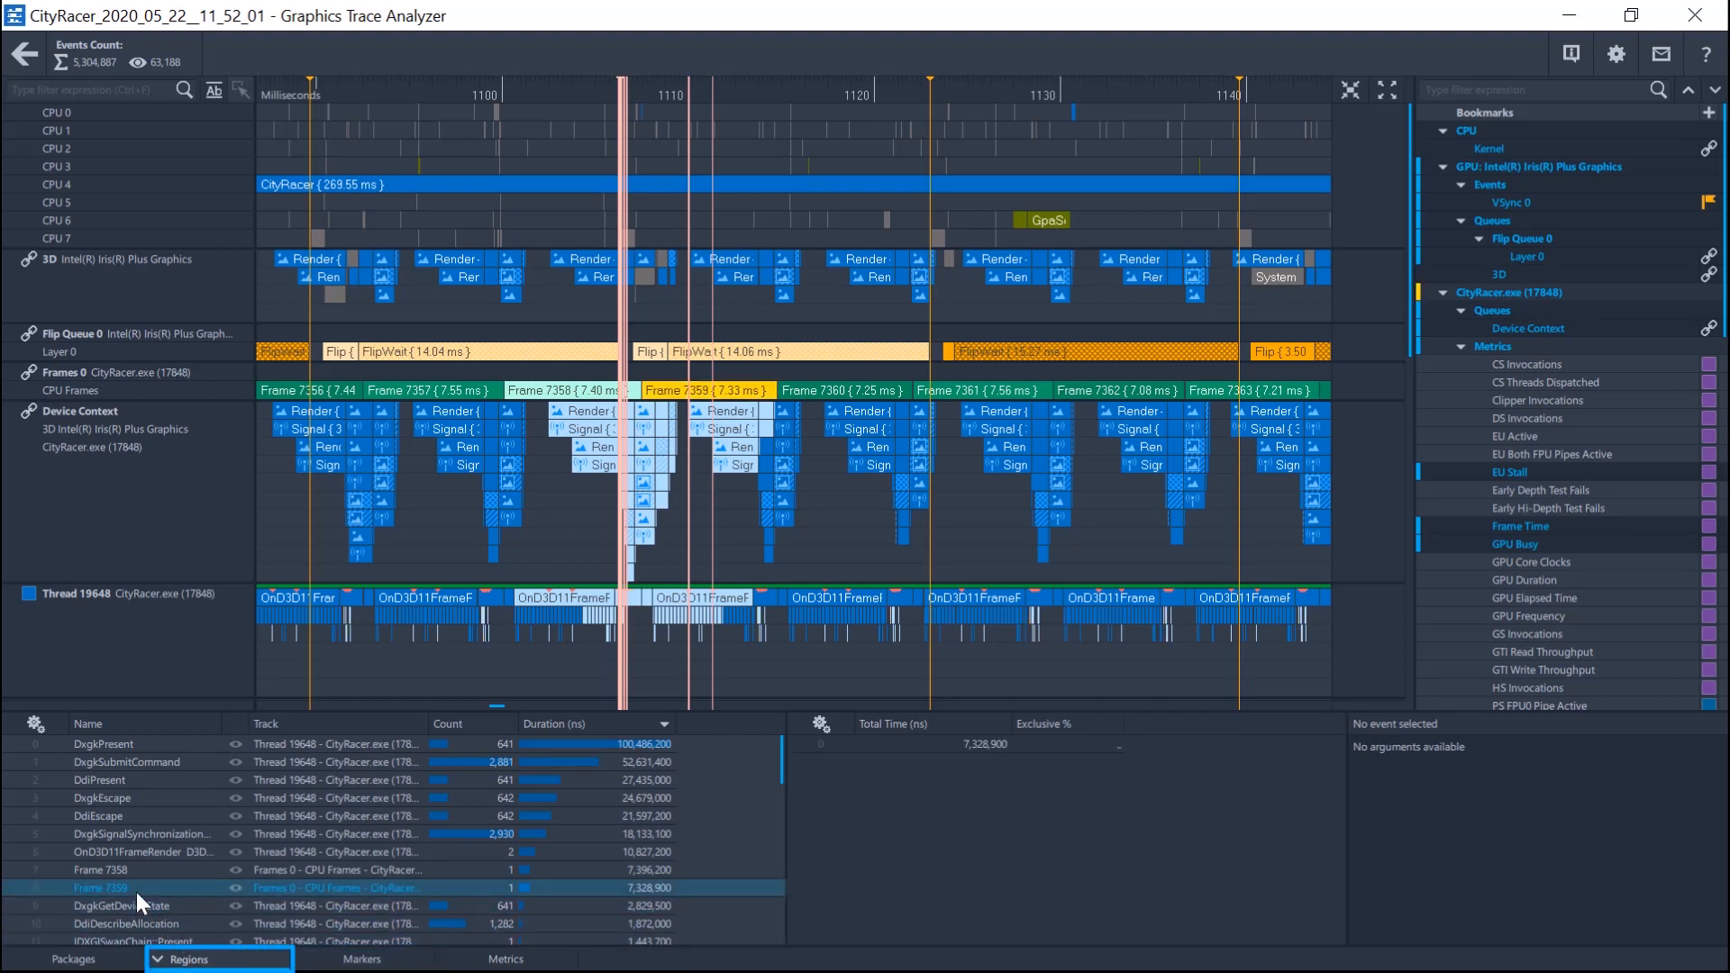
List the individual occurrences of the Render marker and the values of the Frame Time metric within the selection
{"action": "left_click", "coordinate": [347, 963]}
{"action": "left_click", "coordinate": [107, 818]}
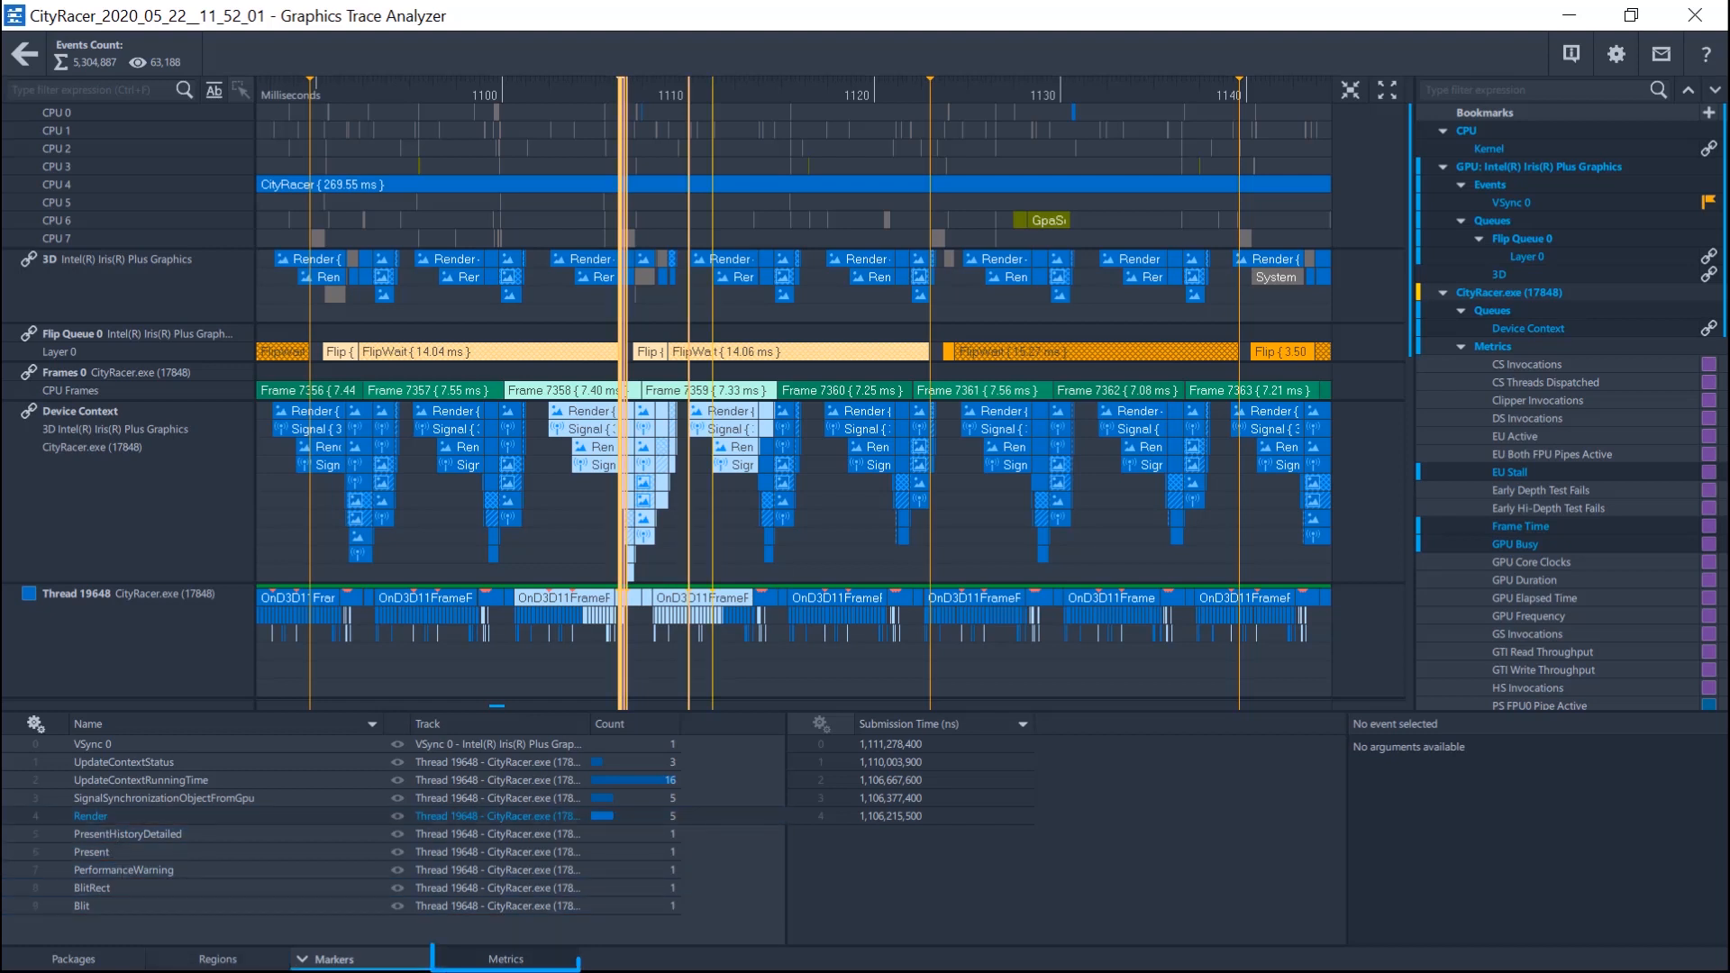
{"action": "left_click", "coordinate": [505, 959]}
{"action": "left_click", "coordinate": [141, 762]}
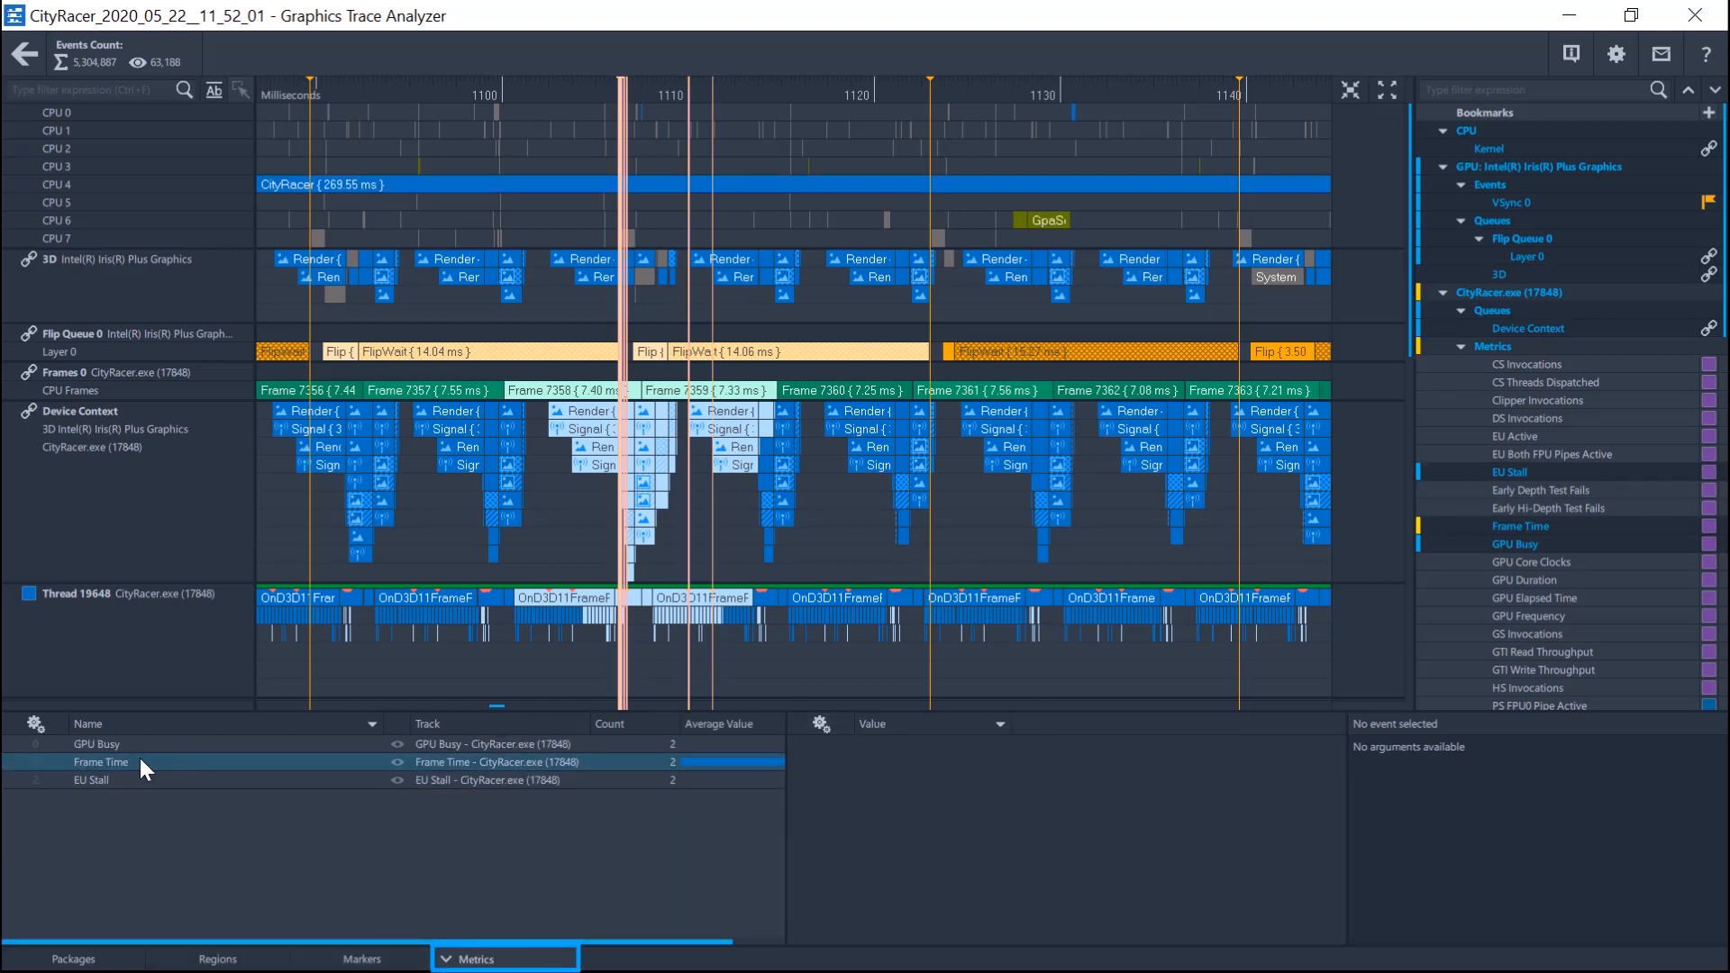
{"action": "left_click", "coordinate": [97, 755]}
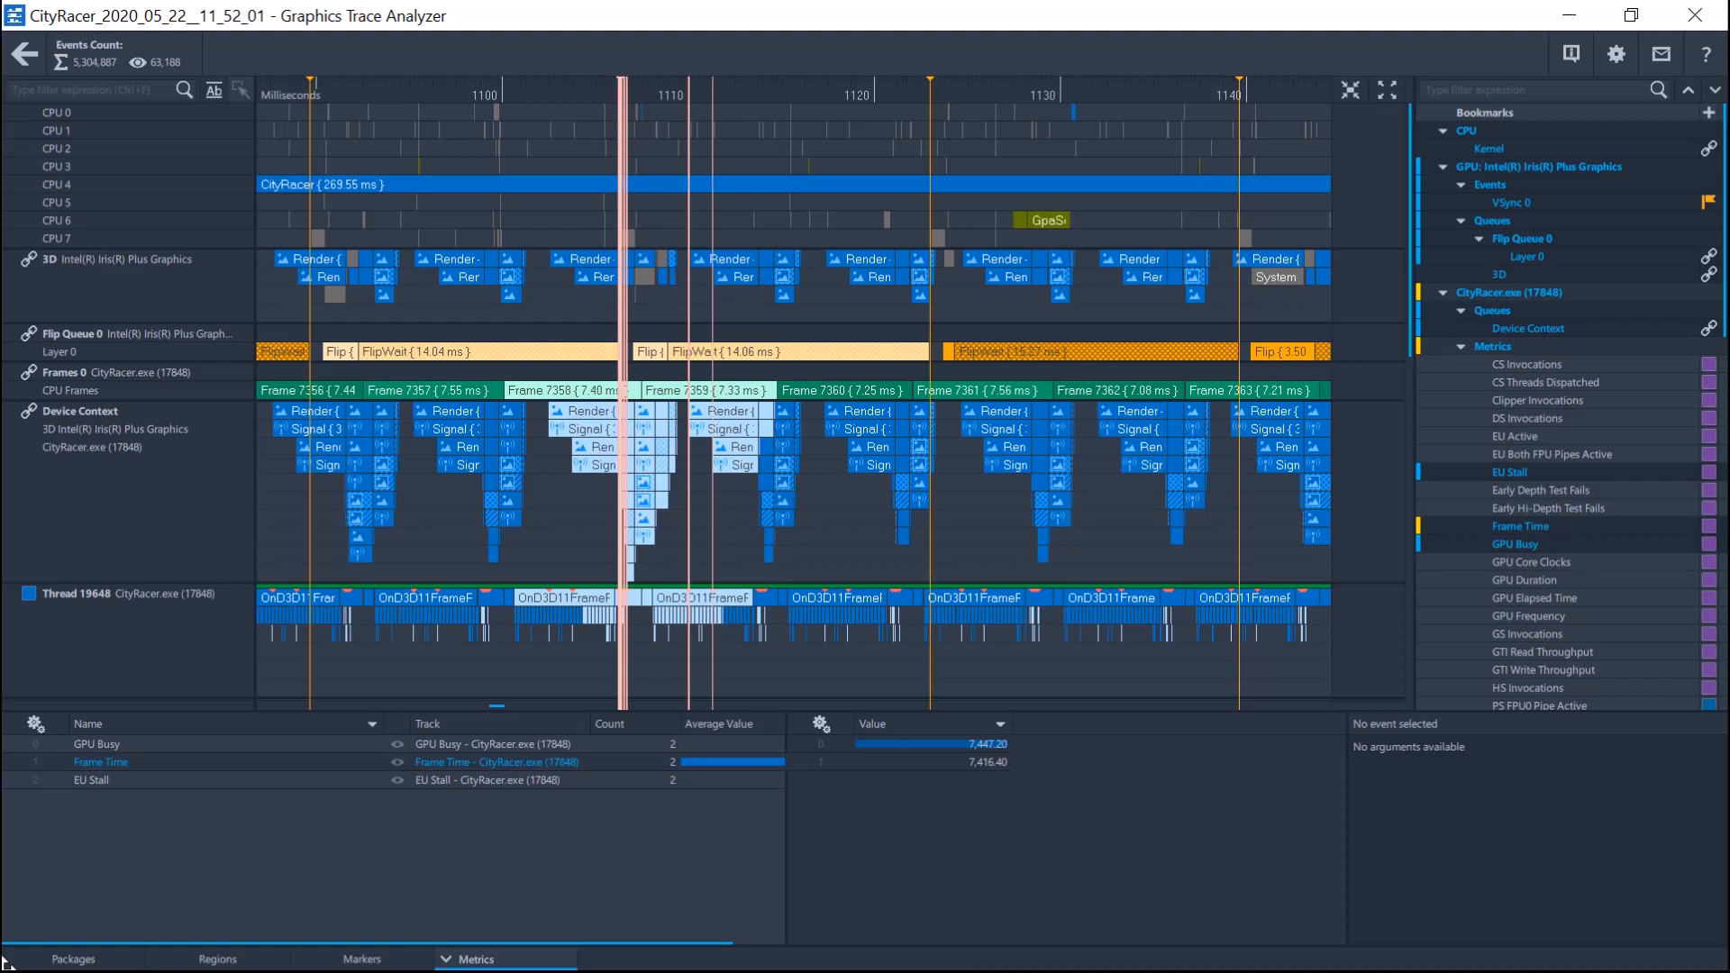
Return to the packages summary, list the Render instances and inspect the second one
{"action": "left_click", "coordinate": [69, 963]}
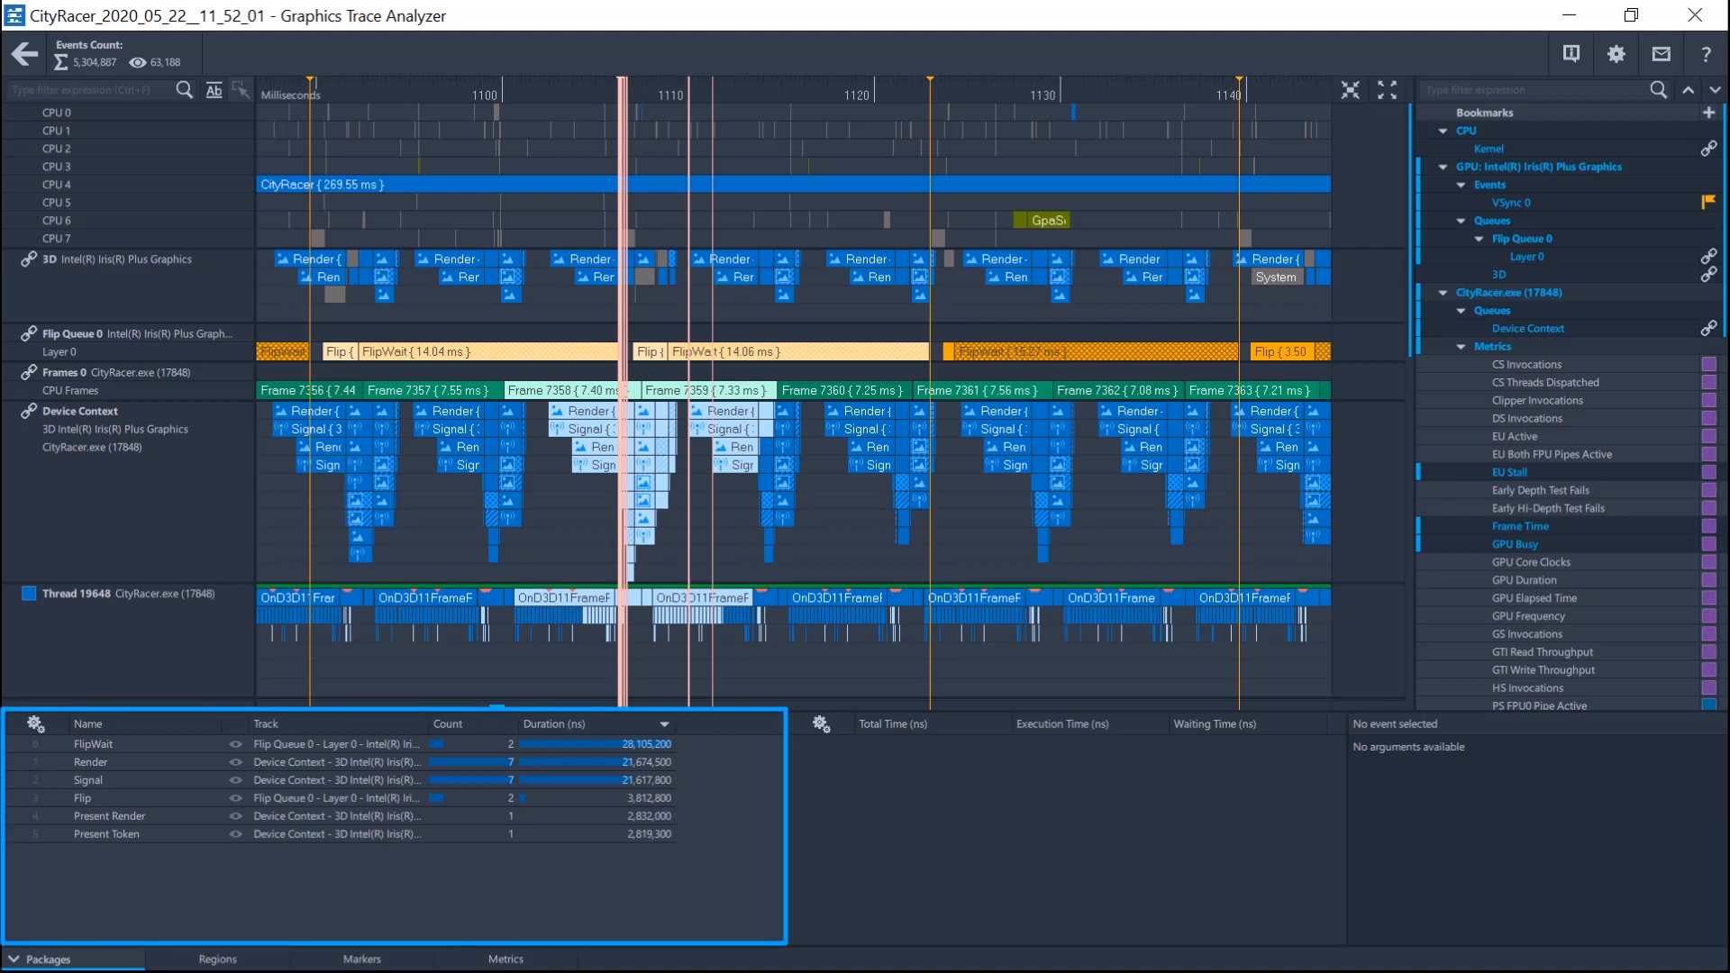
{"action": "left_click", "coordinate": [105, 758]}
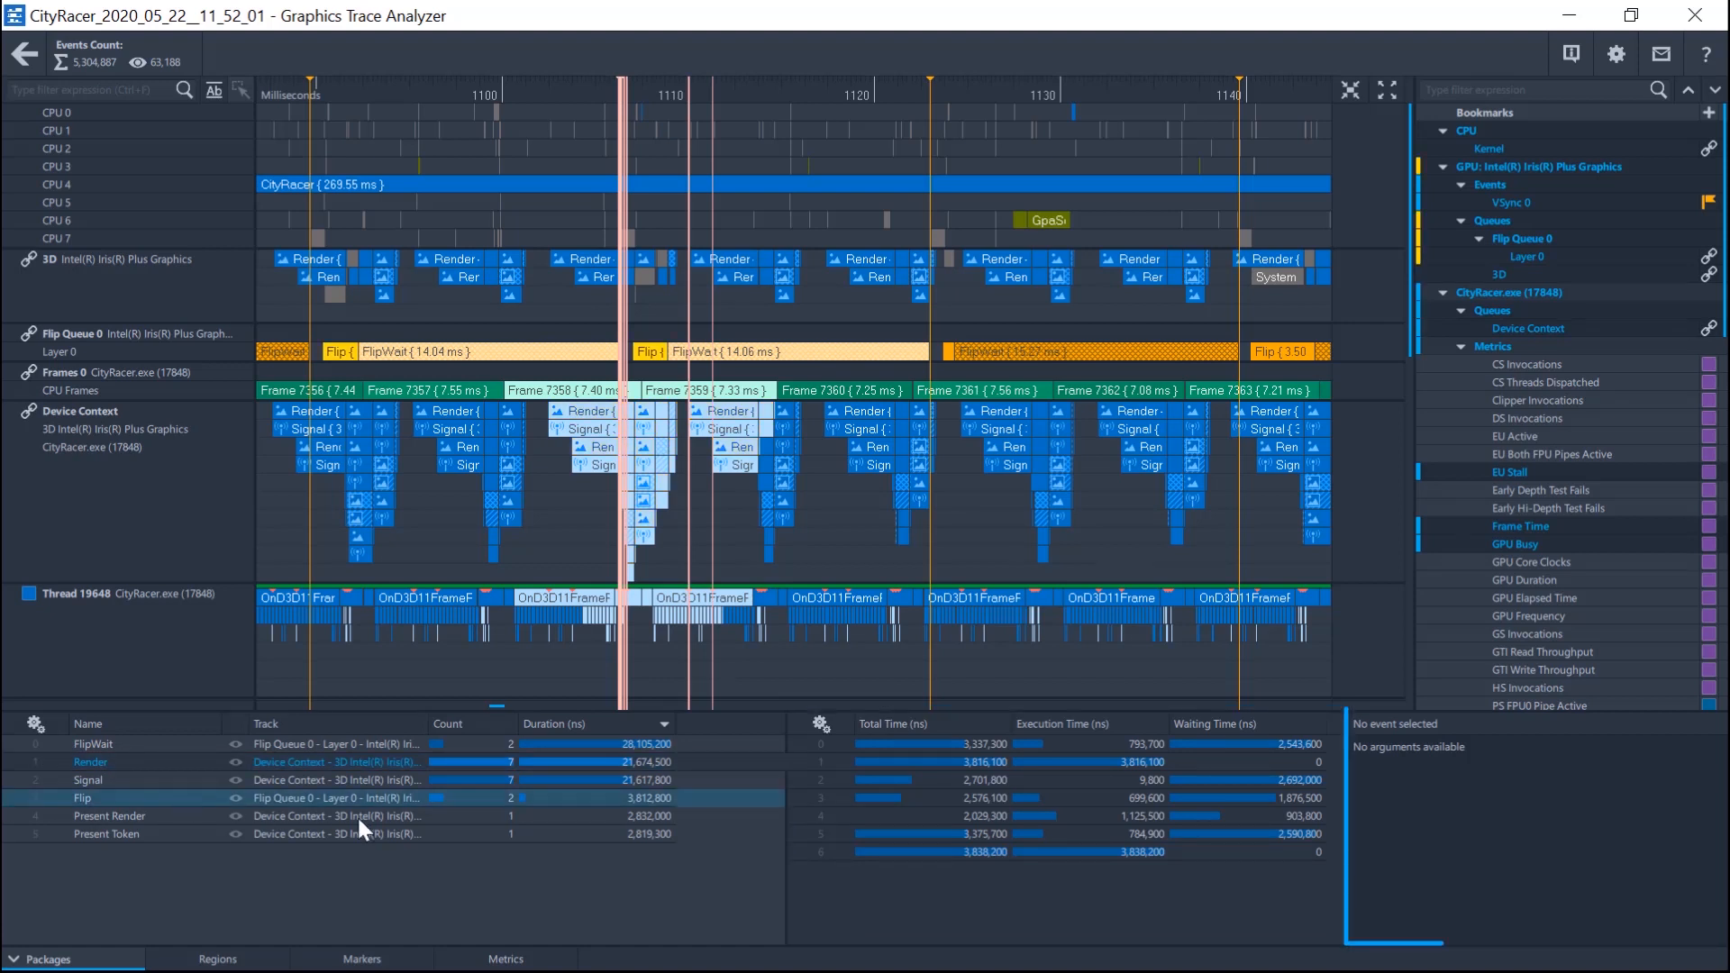
{"action": "left_click", "coordinate": [941, 764]}
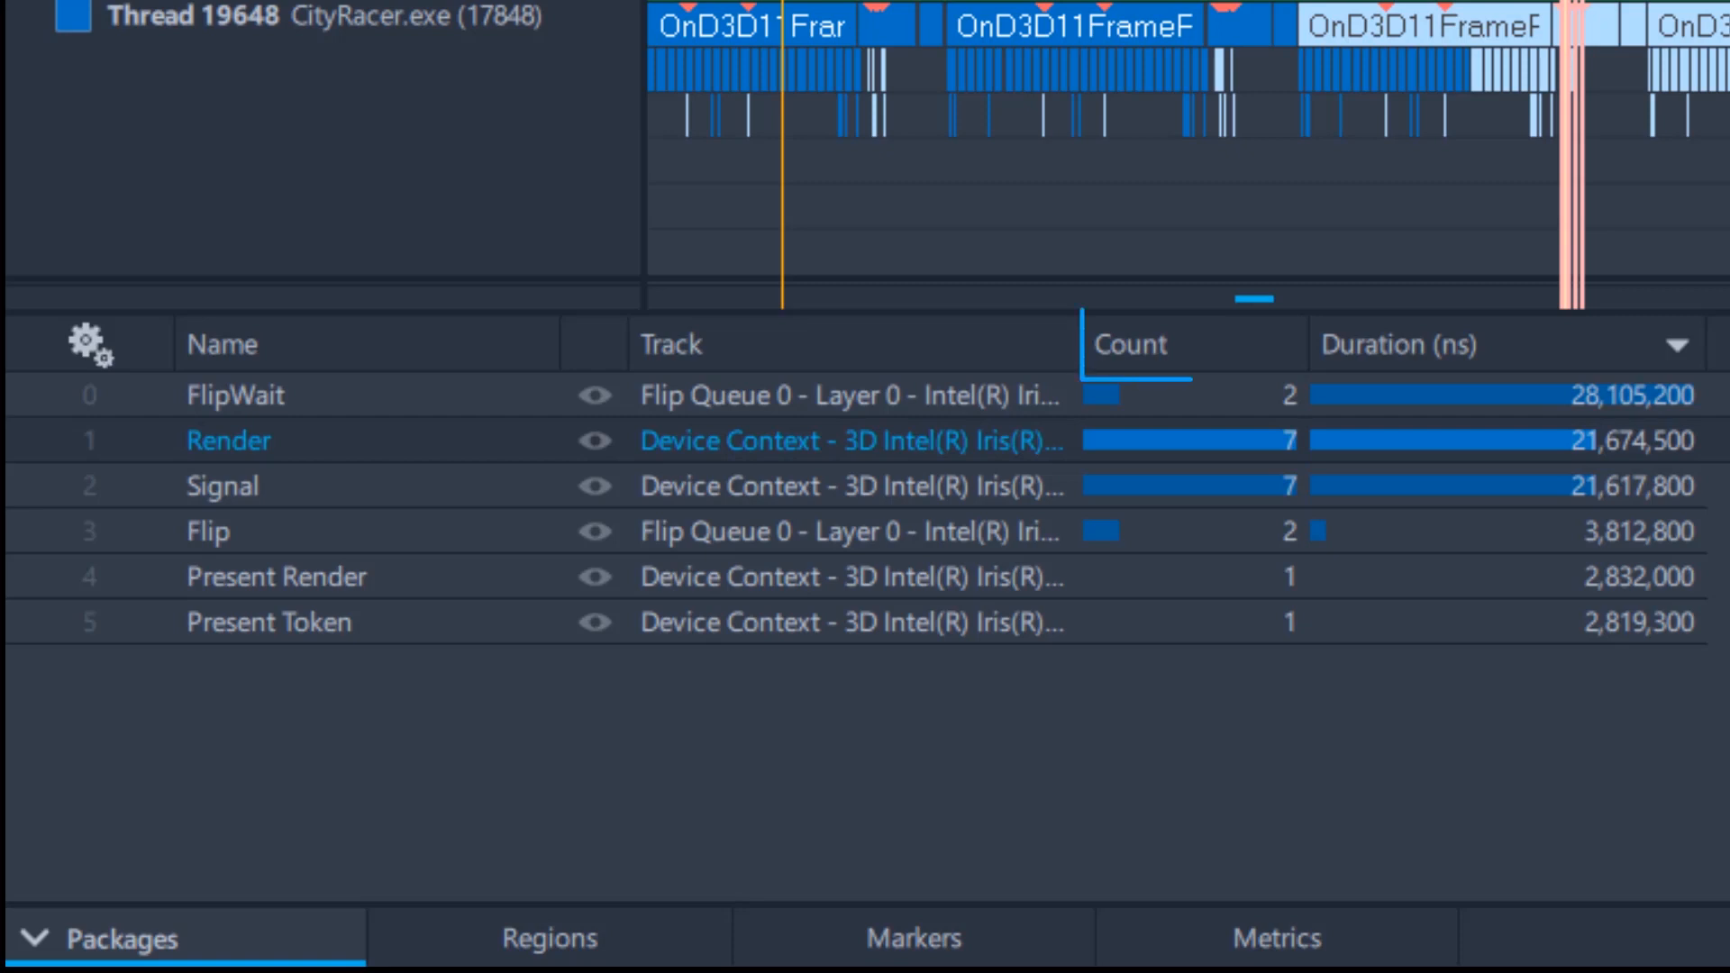
Sort the packages summary by Count in descending order, and place a narrowed Count column ahead of Track
{"action": "left_click", "coordinate": [1140, 347]}
{"action": "left_click", "coordinate": [1143, 357]}
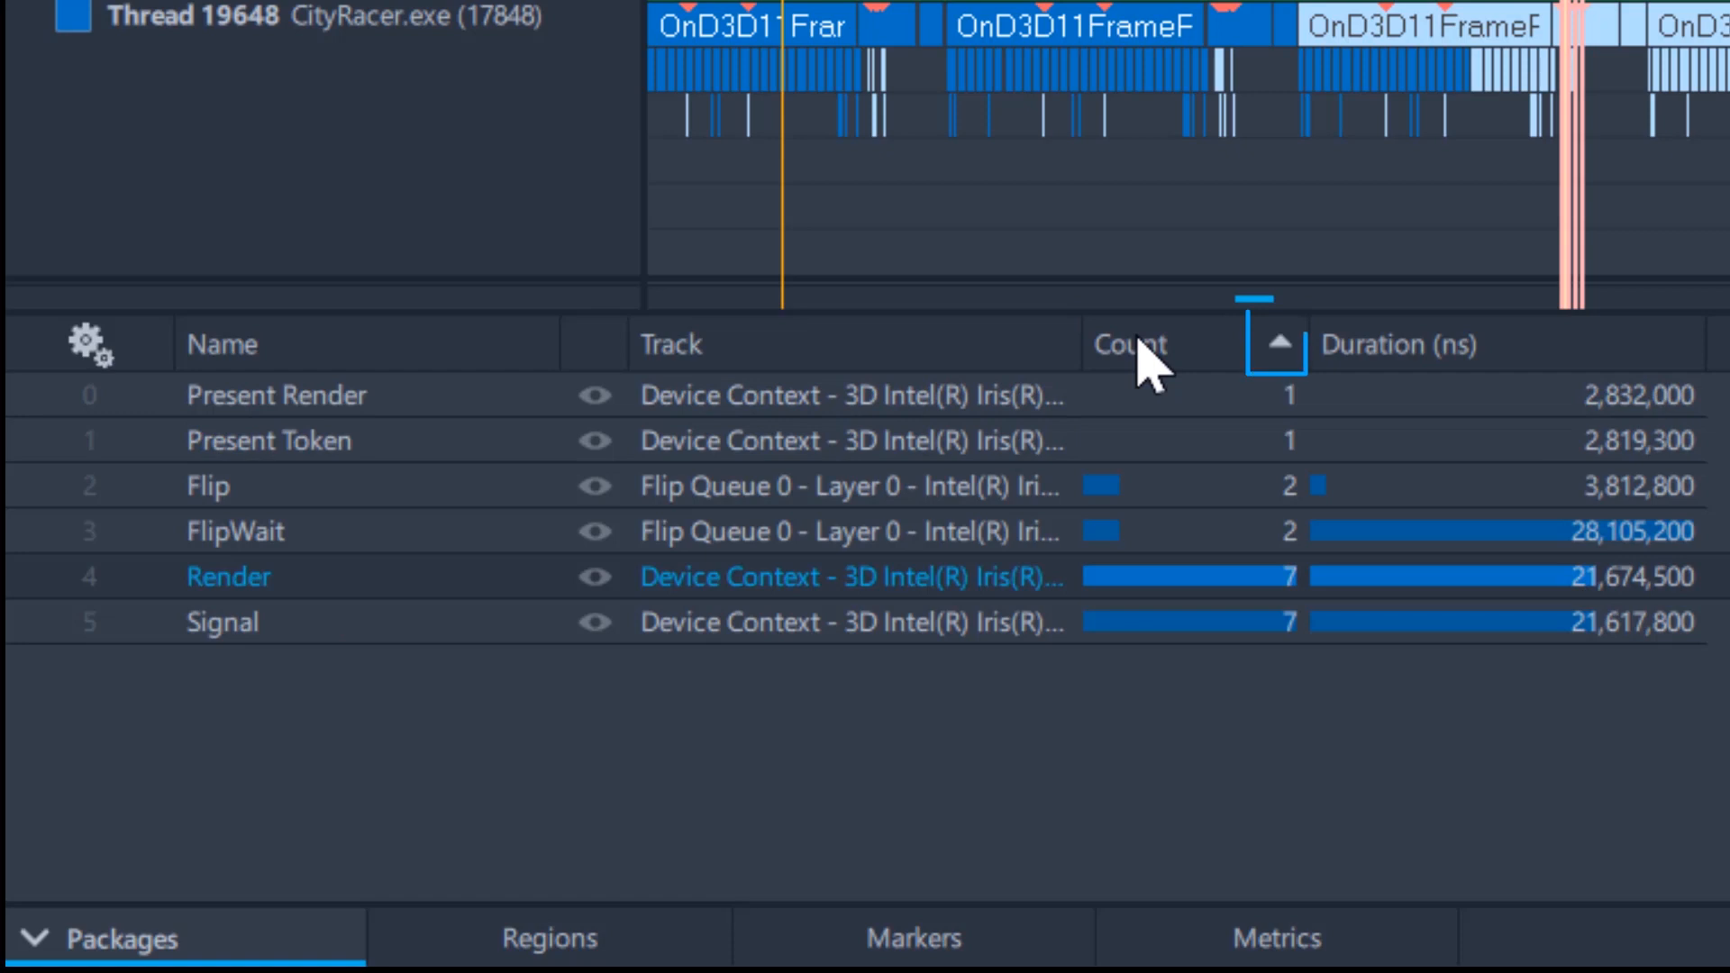
{"action": "left_click", "coordinate": [1140, 346]}
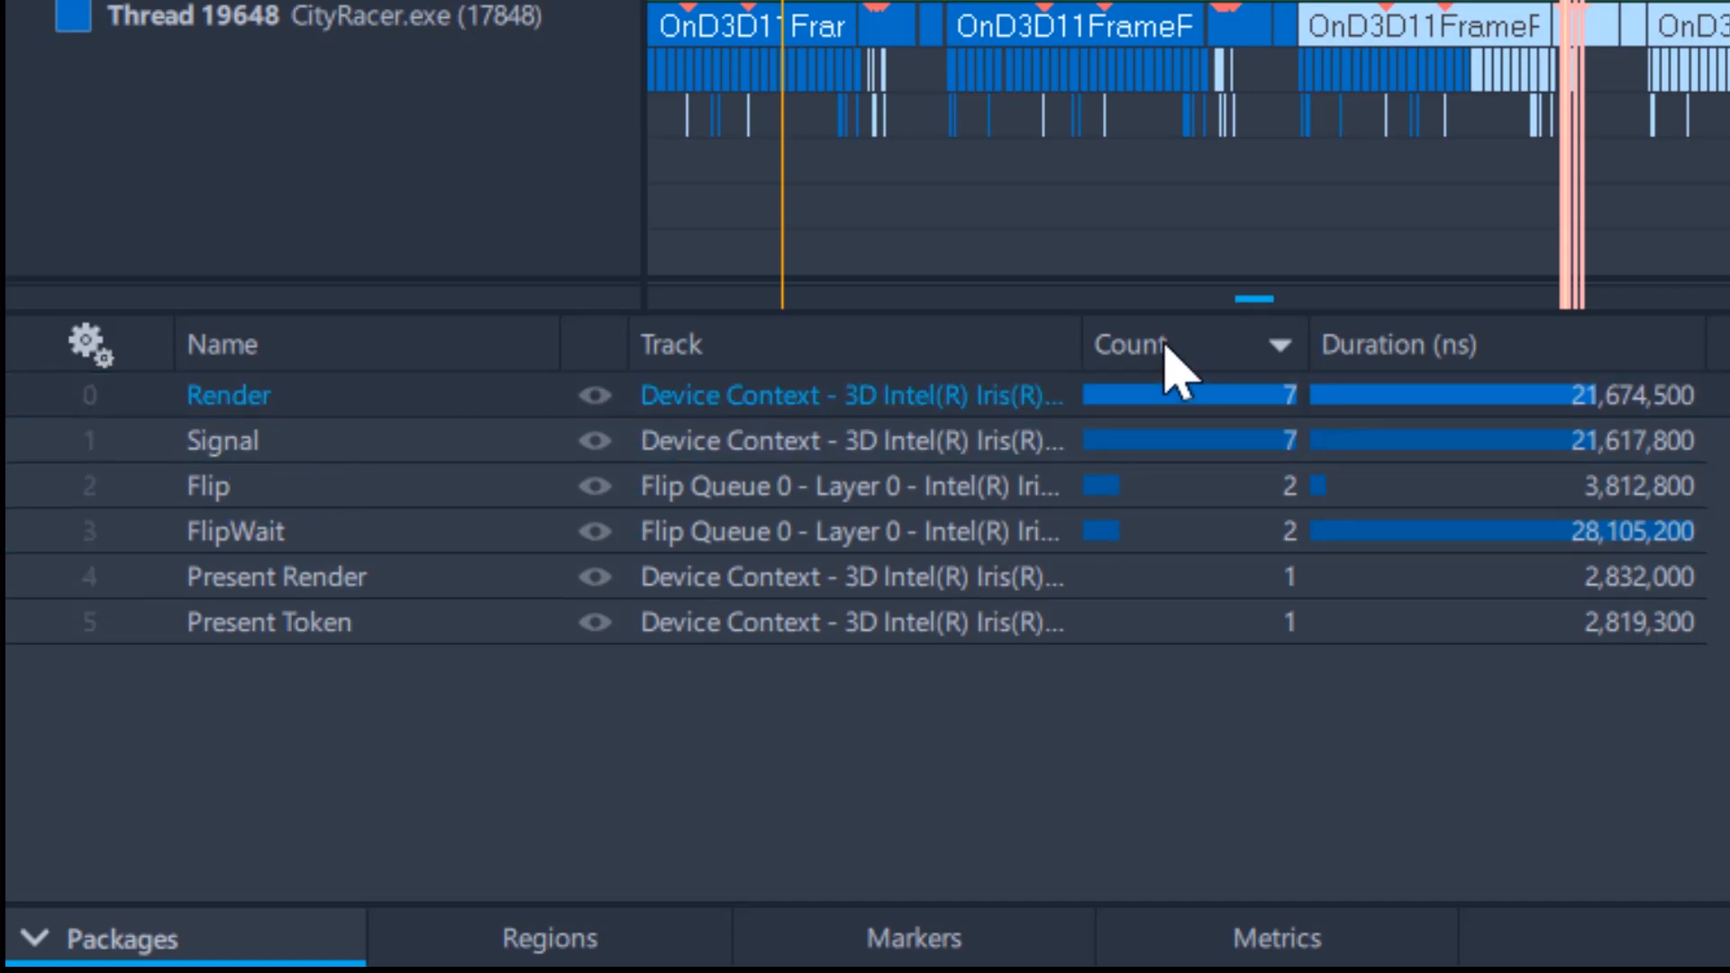
{"action": "left_click_drag", "start_coordinate": [1162, 347], "coordinate": [786, 358]}
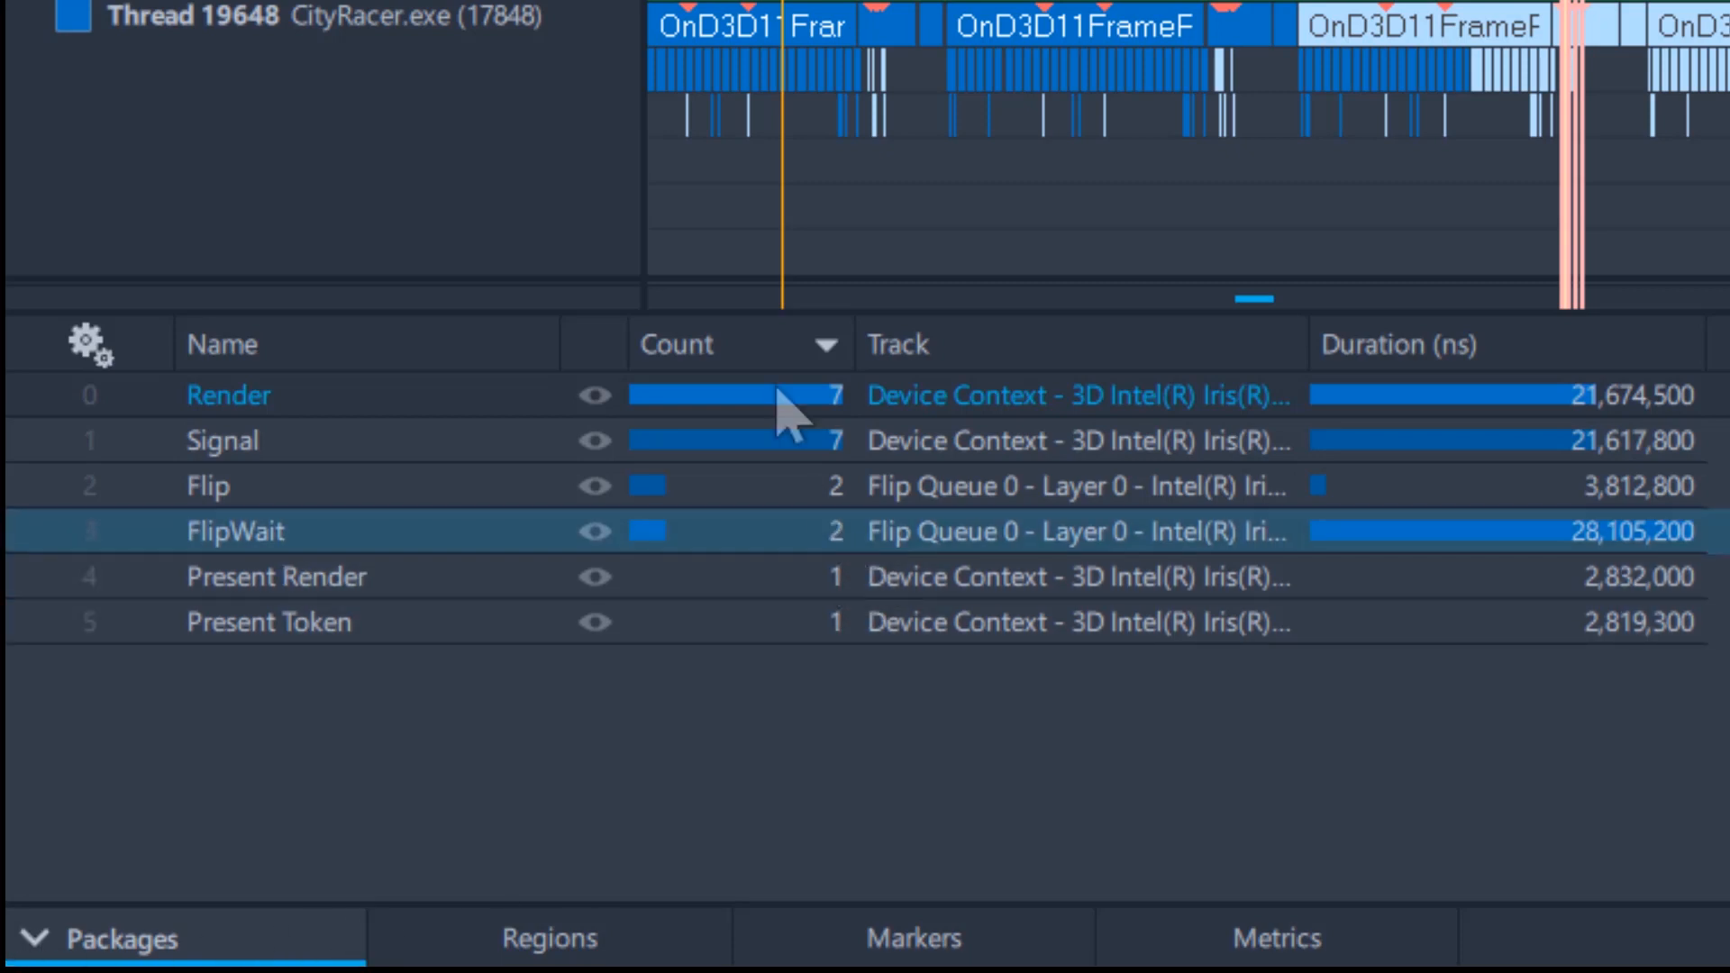
{"action": "left_click_drag", "start_coordinate": [871, 342], "coordinate": [807, 371]}
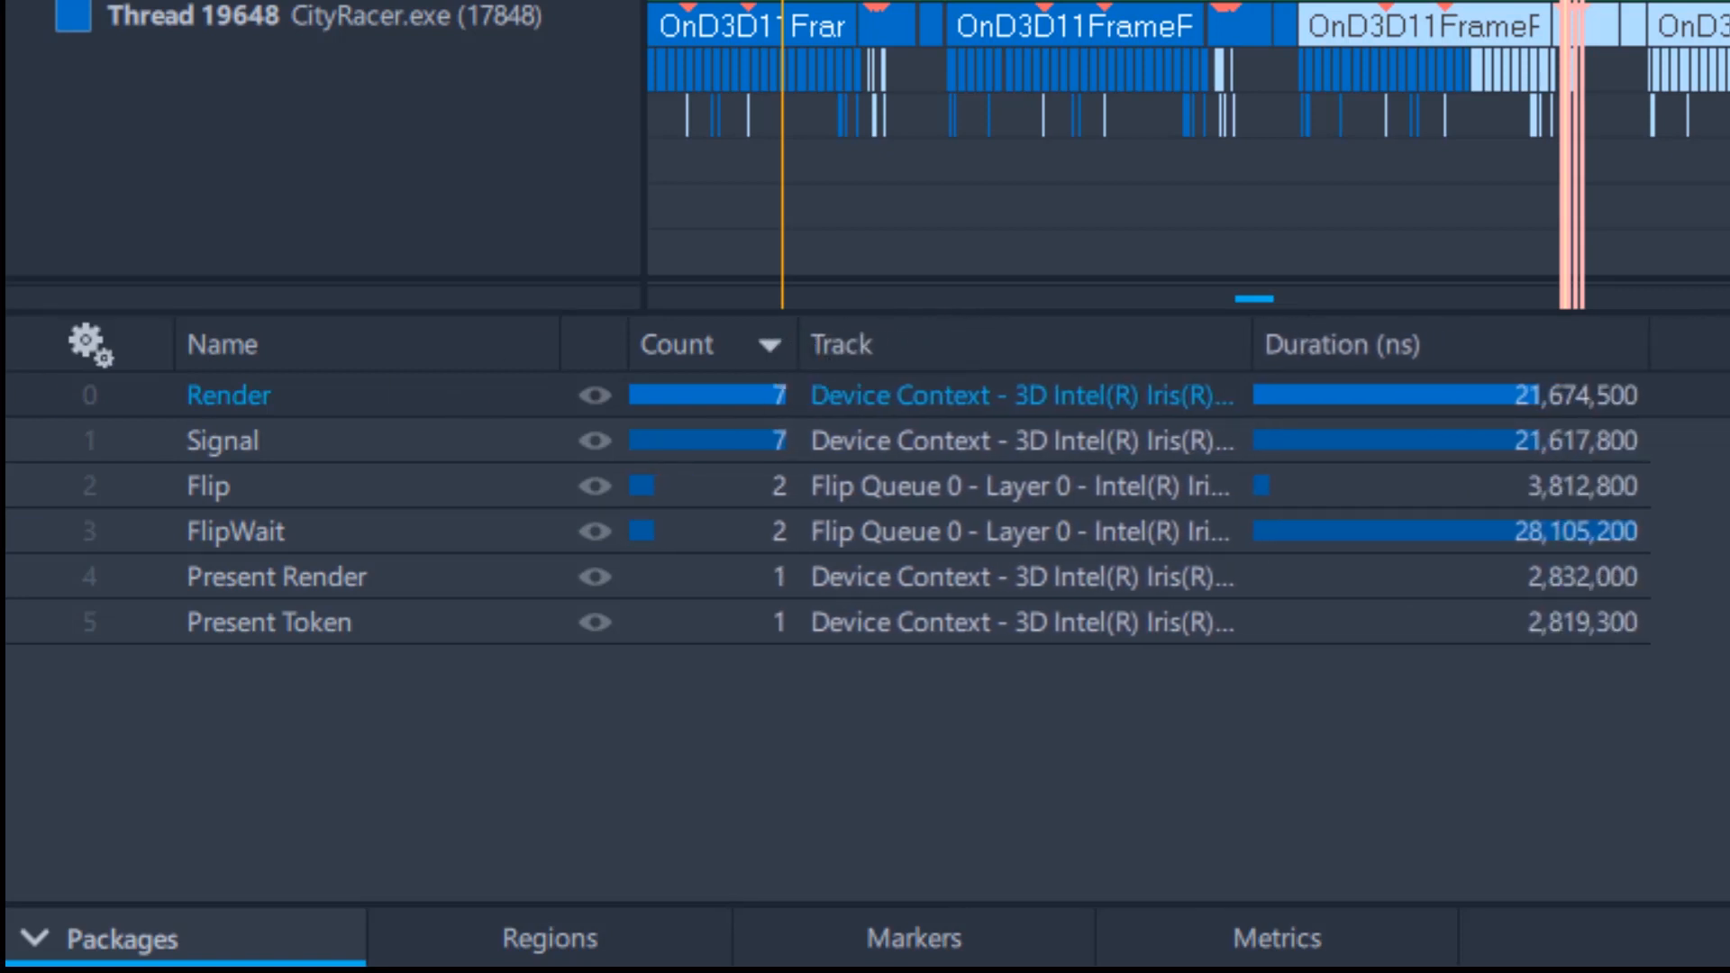
Hide the Duration (ns) column of the packages summary and show it again
{"action": "left_click", "coordinate": [87, 347]}
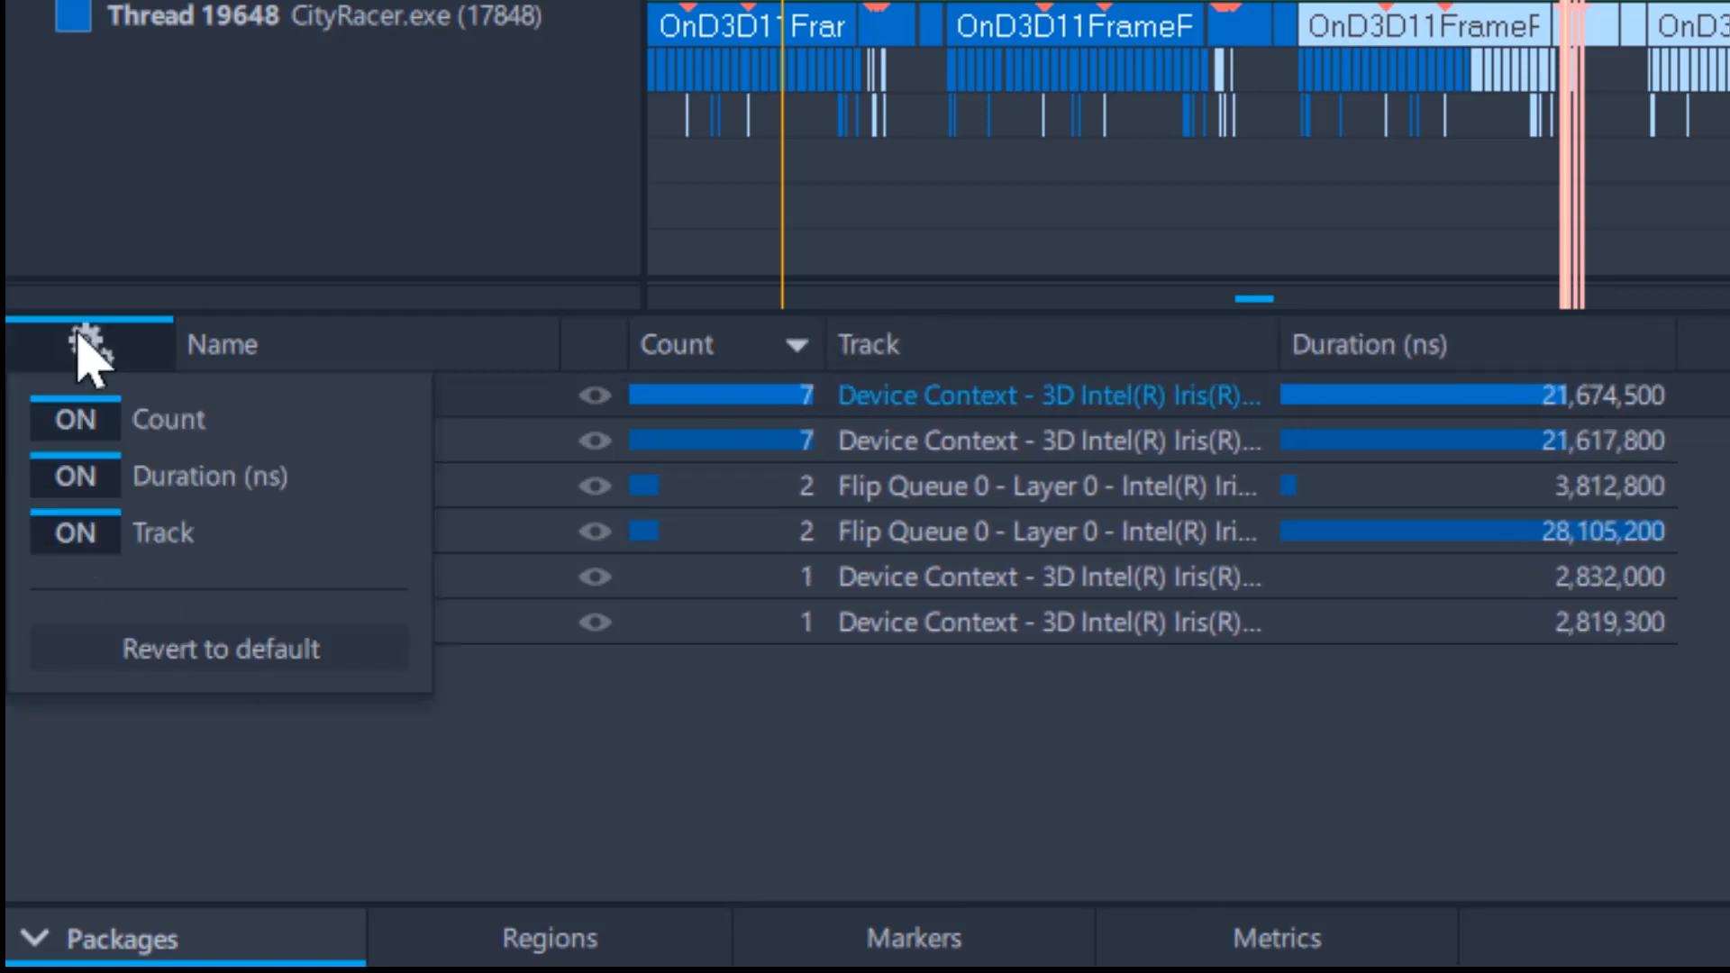
{"action": "left_click", "coordinate": [81, 478]}
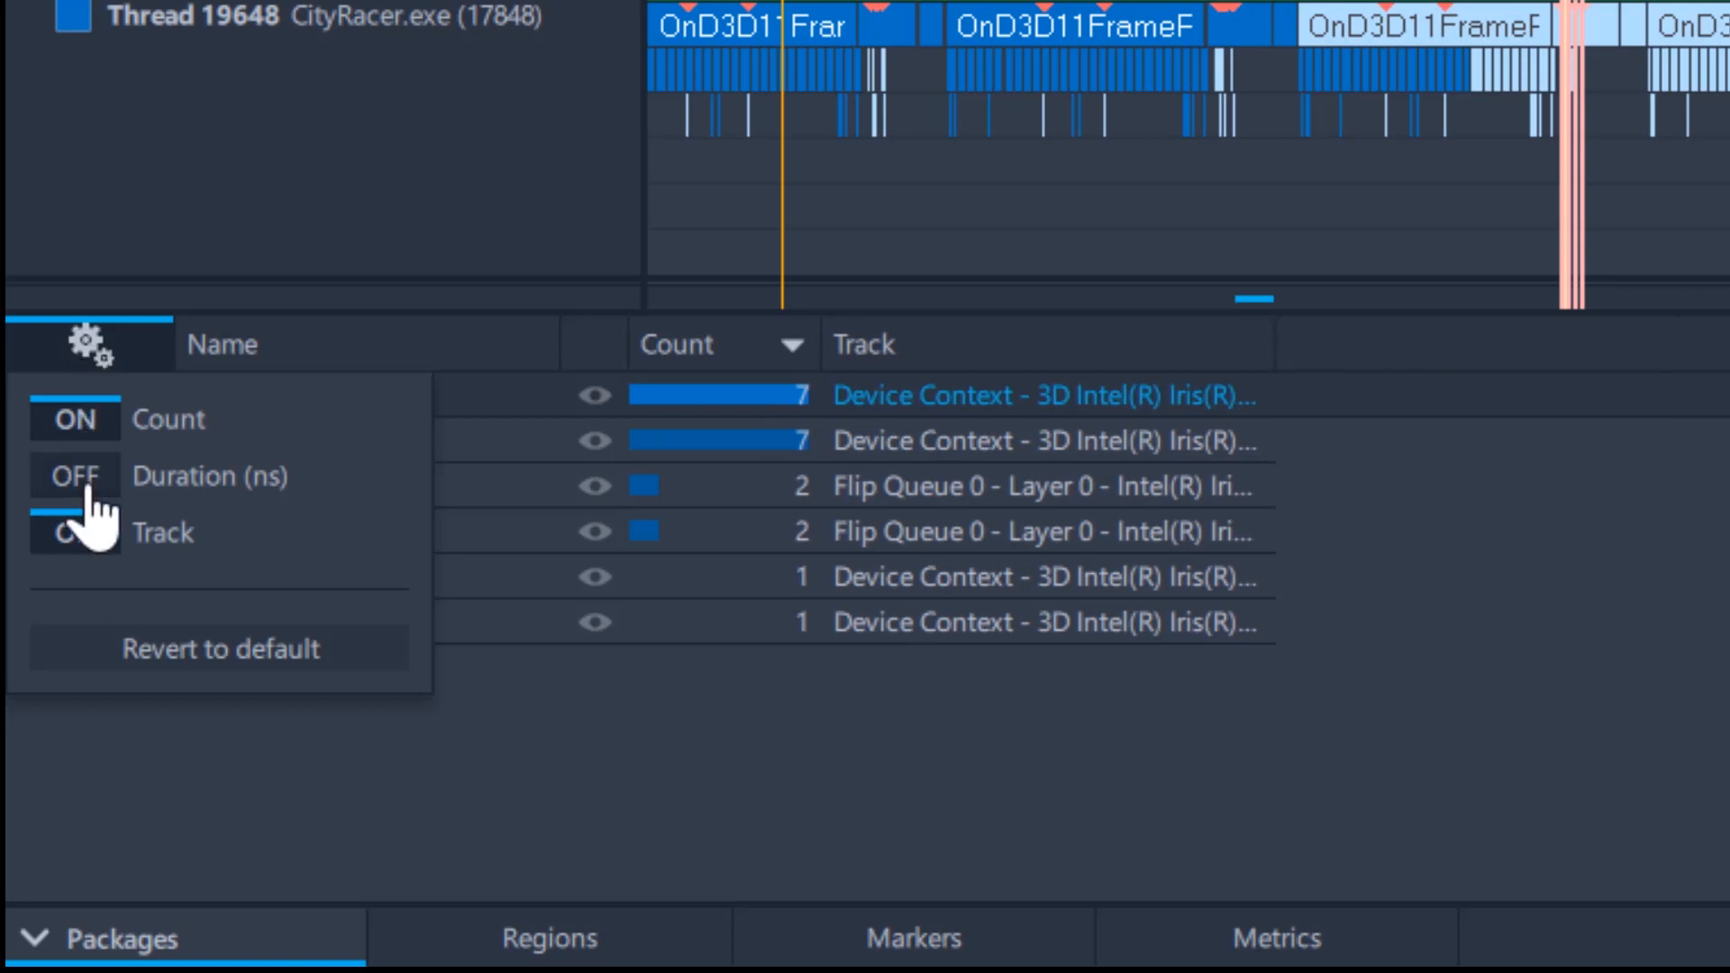
{"action": "left_click", "coordinate": [88, 491]}
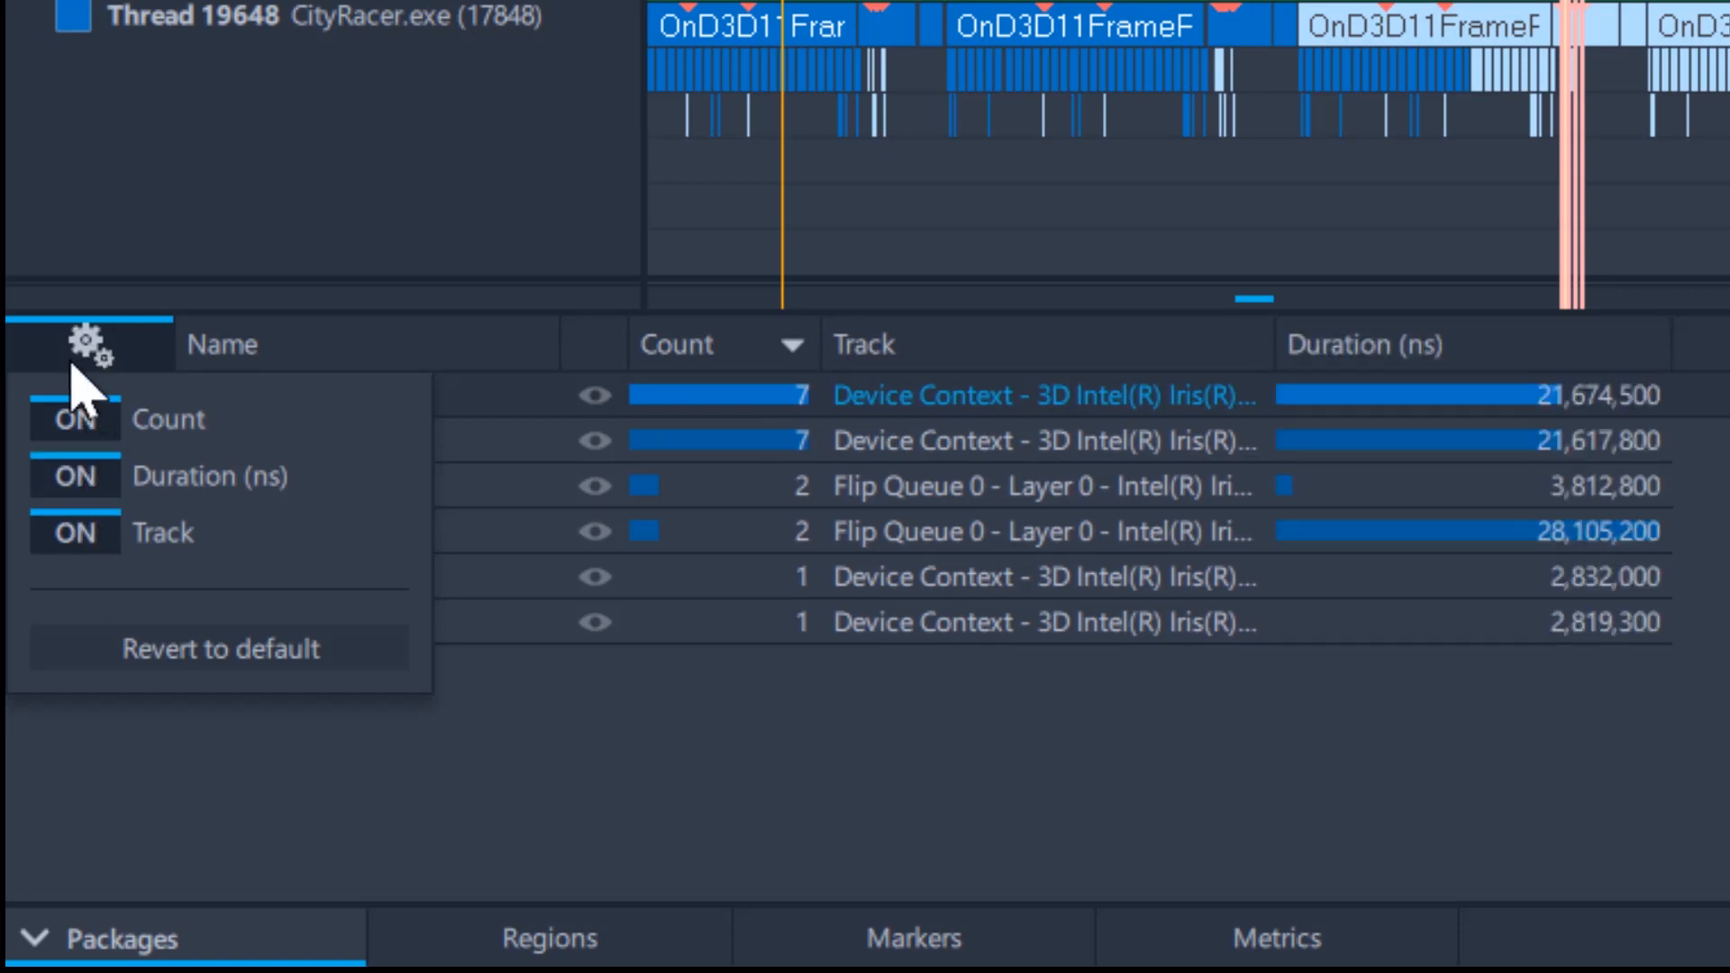
{"action": "left_click", "coordinate": [91, 356]}
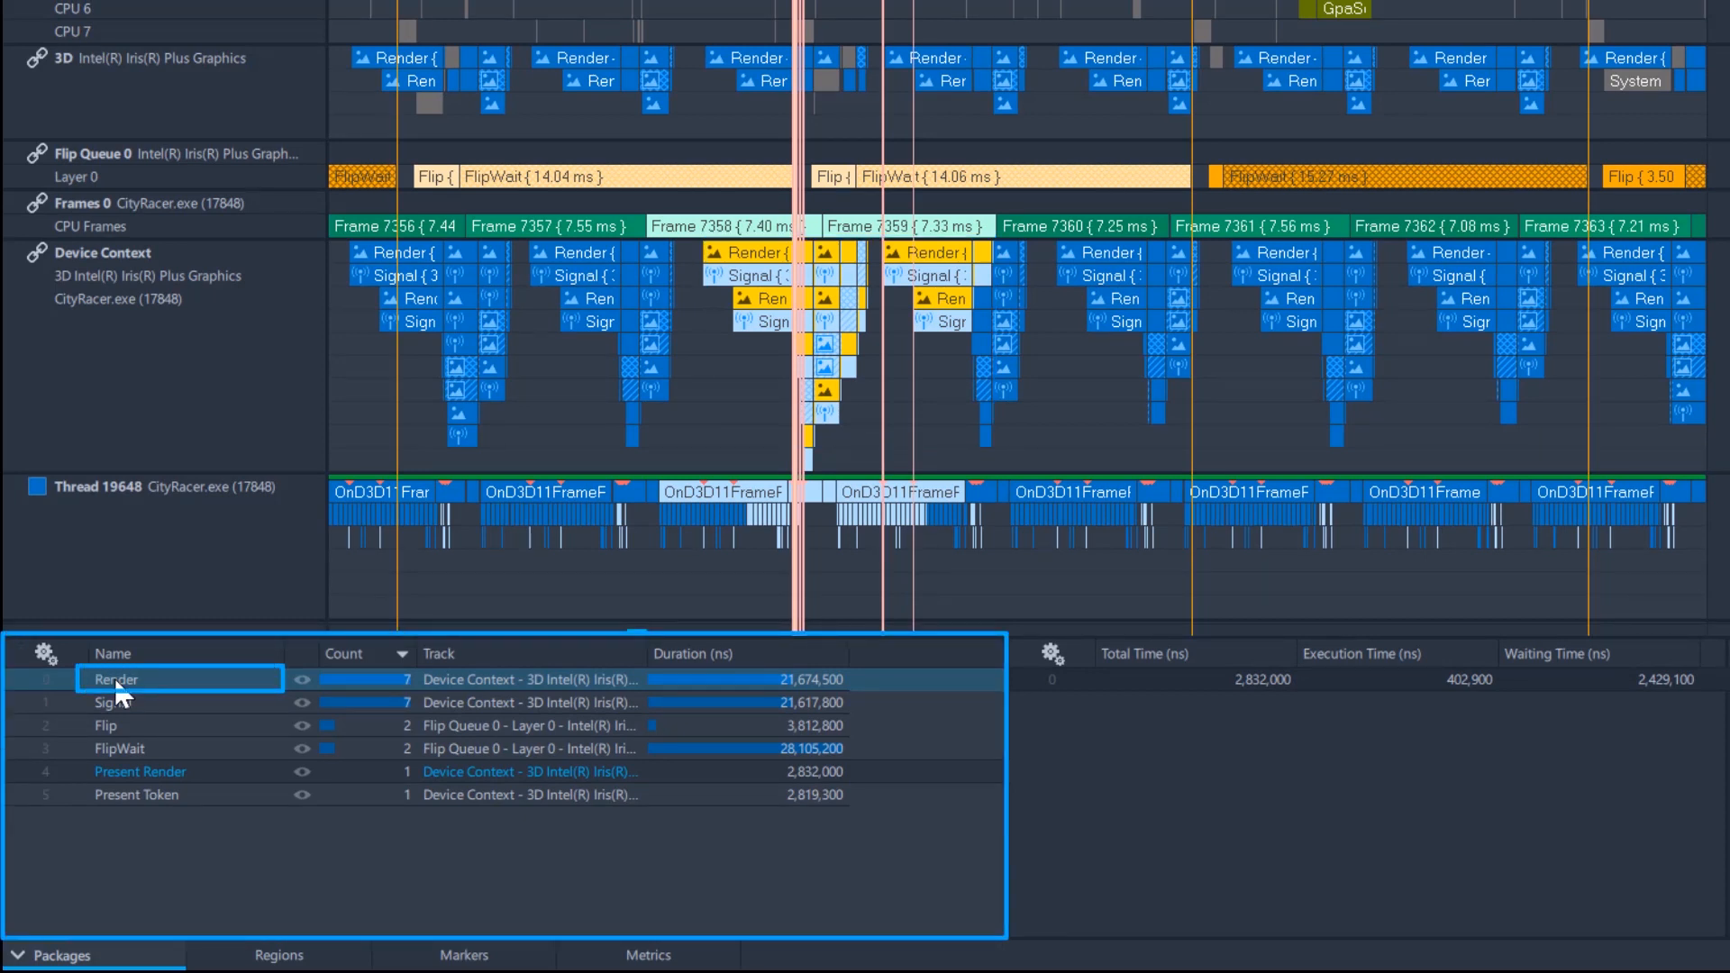
List the Render package instances sorted under the summary and examine the arguments of individual instances
{"action": "left_click", "coordinate": [117, 683]}
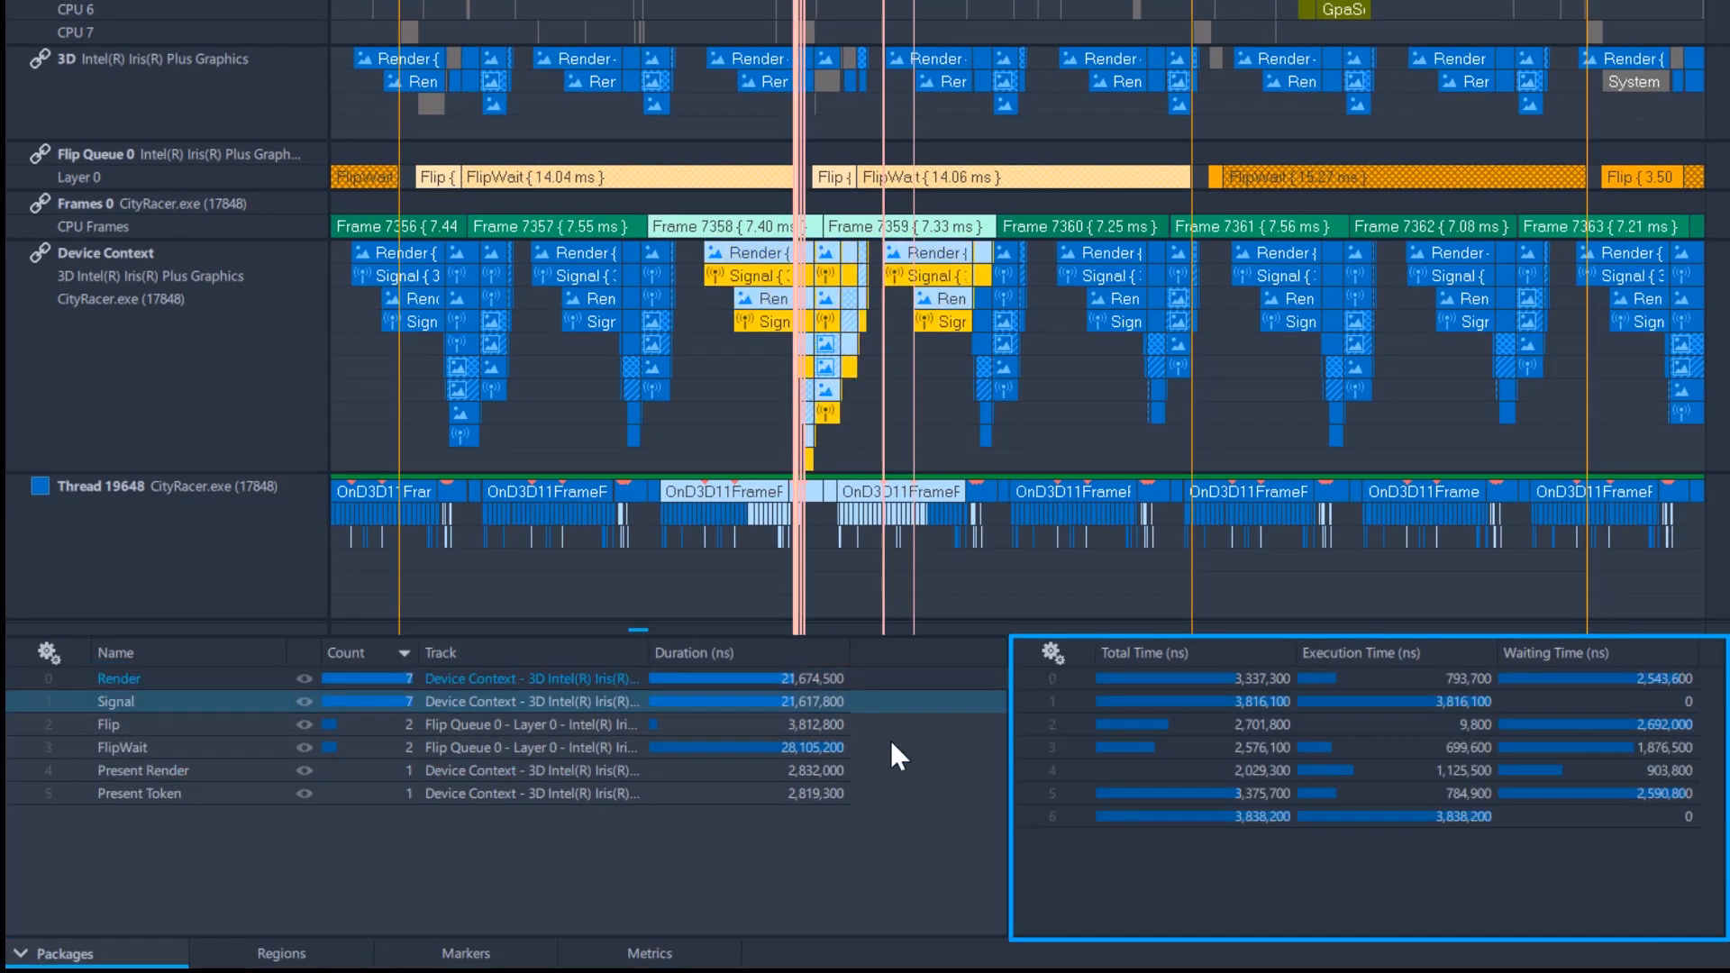
{"action": "left_click", "coordinate": [1272, 697]}
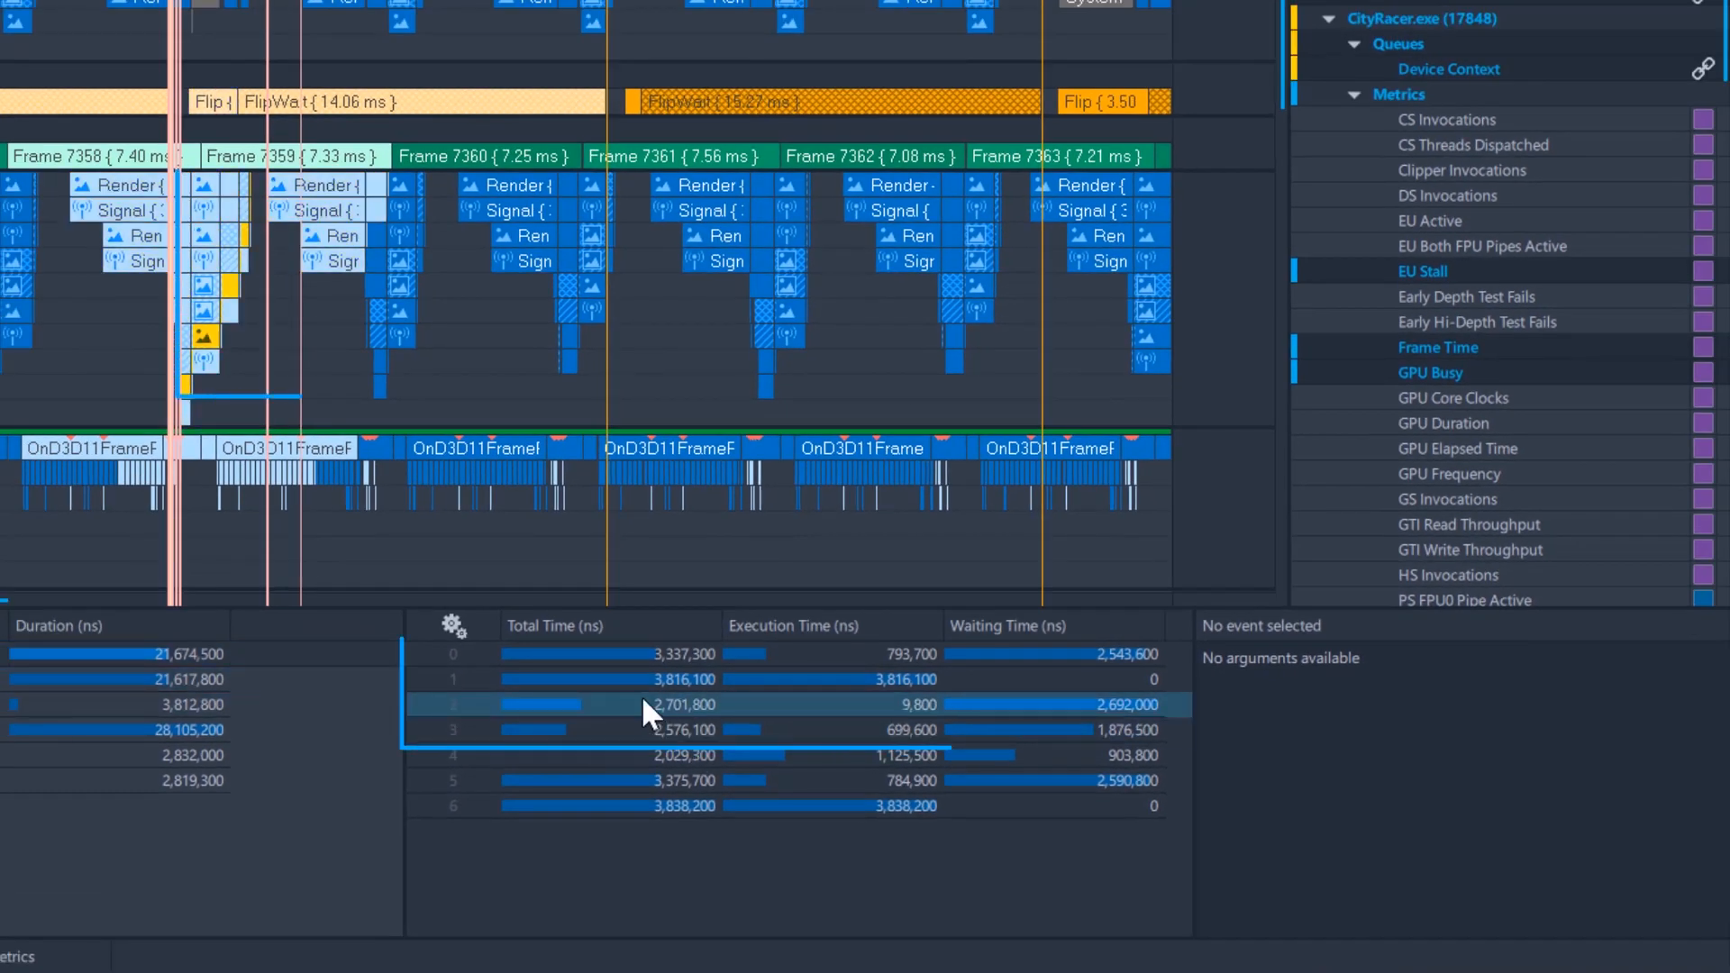
{"action": "left_click", "coordinate": [636, 680]}
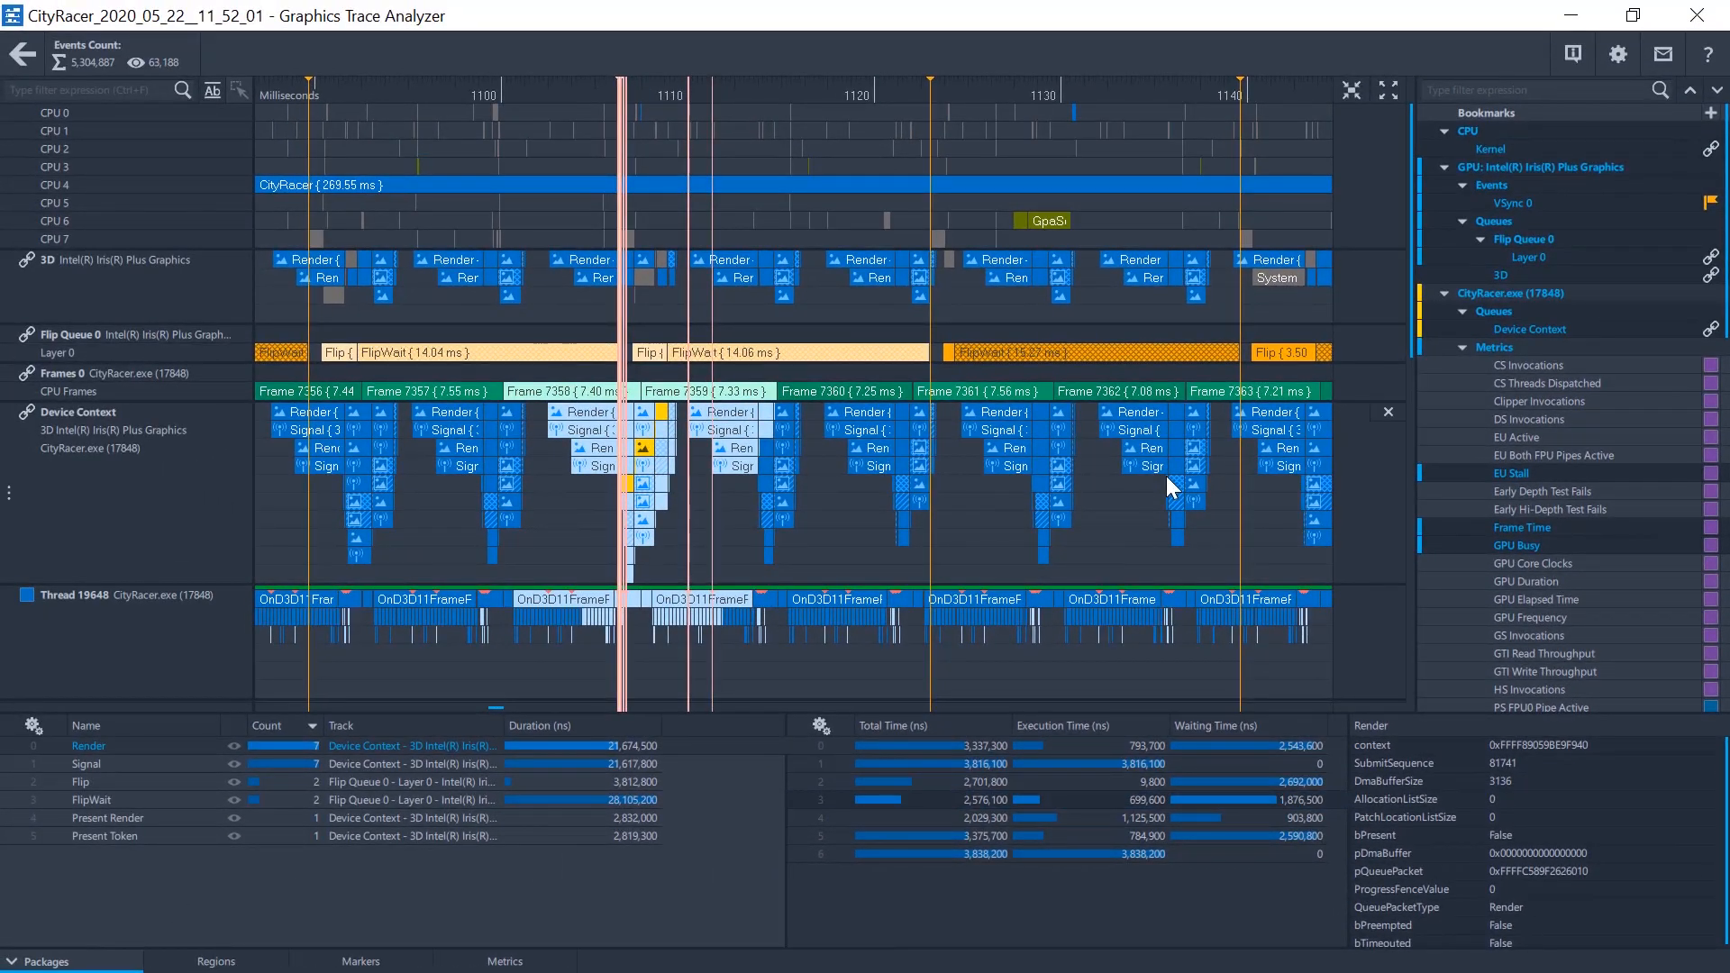
Select a single Render package under frame 7362, and replace it with two Signal packages under frames 7358 and 7359 in Device Context
{"action": "left_click", "coordinate": [1165, 475]}
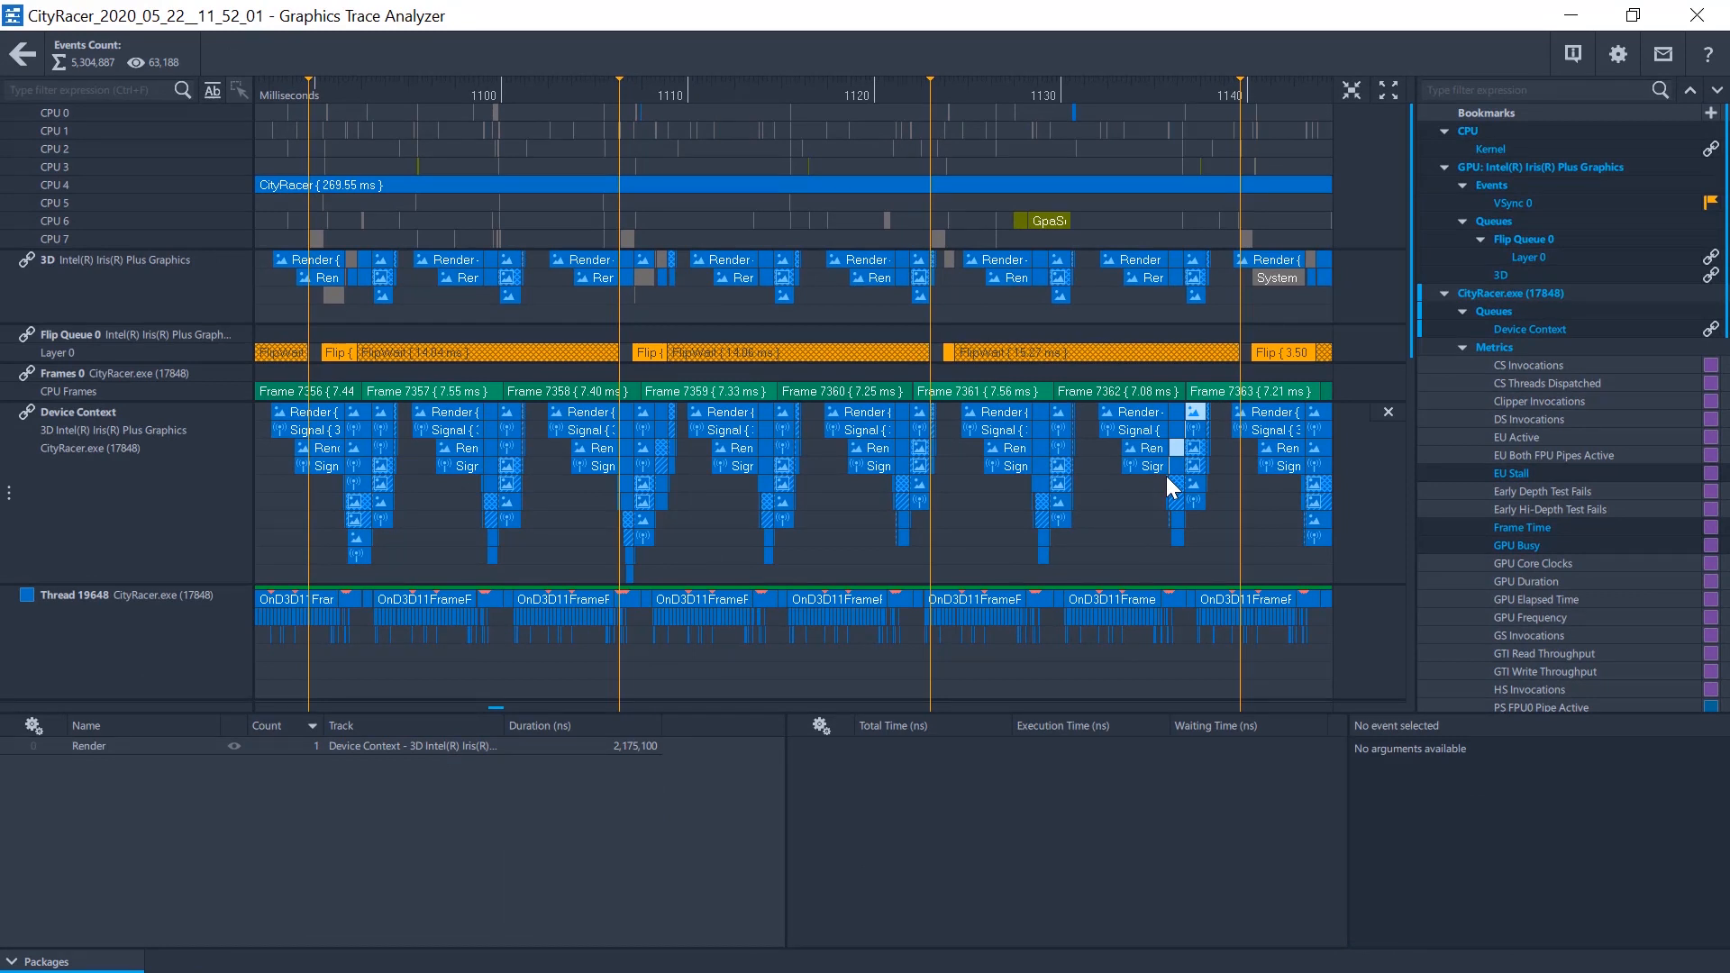
{"action": "left_click", "coordinate": [589, 433]}
{"action": "left_click", "coordinate": [738, 467], "text": "ctrl"}
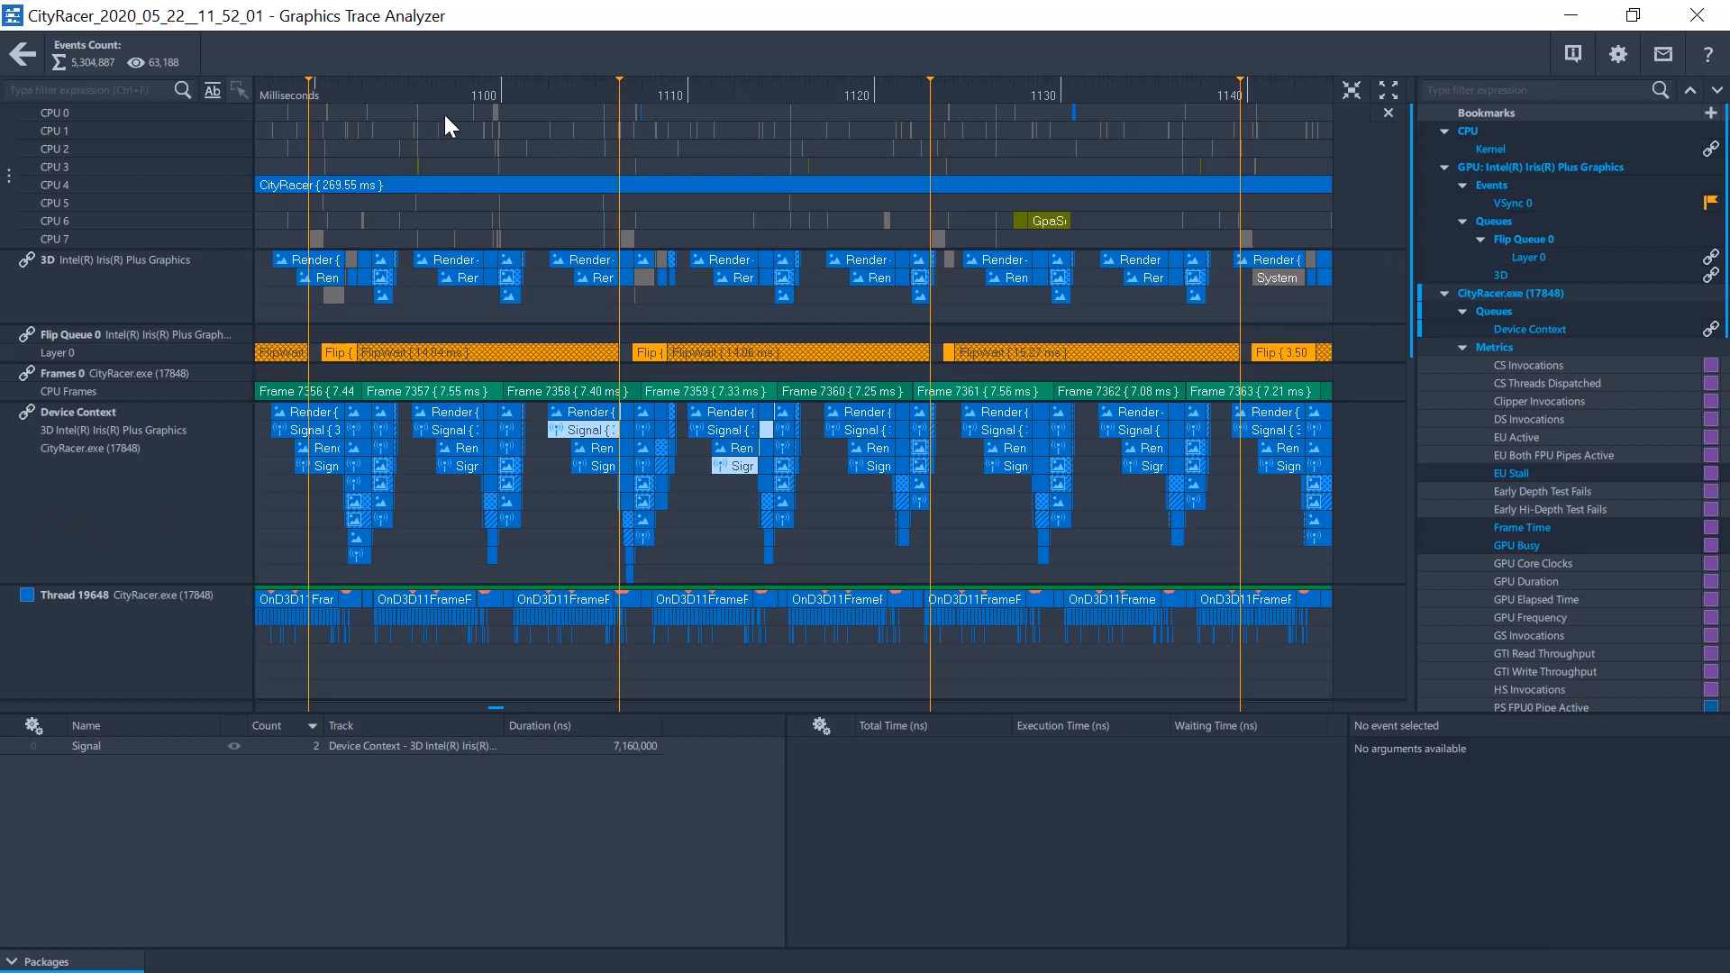
Select a timeline range of about 17.69 ms from frame 7357 to frame 7359, and unhide the hidden Signal packages in the summary
{"action": "left_click_drag", "start_coordinate": [445, 116], "coordinate": [777, 134]}
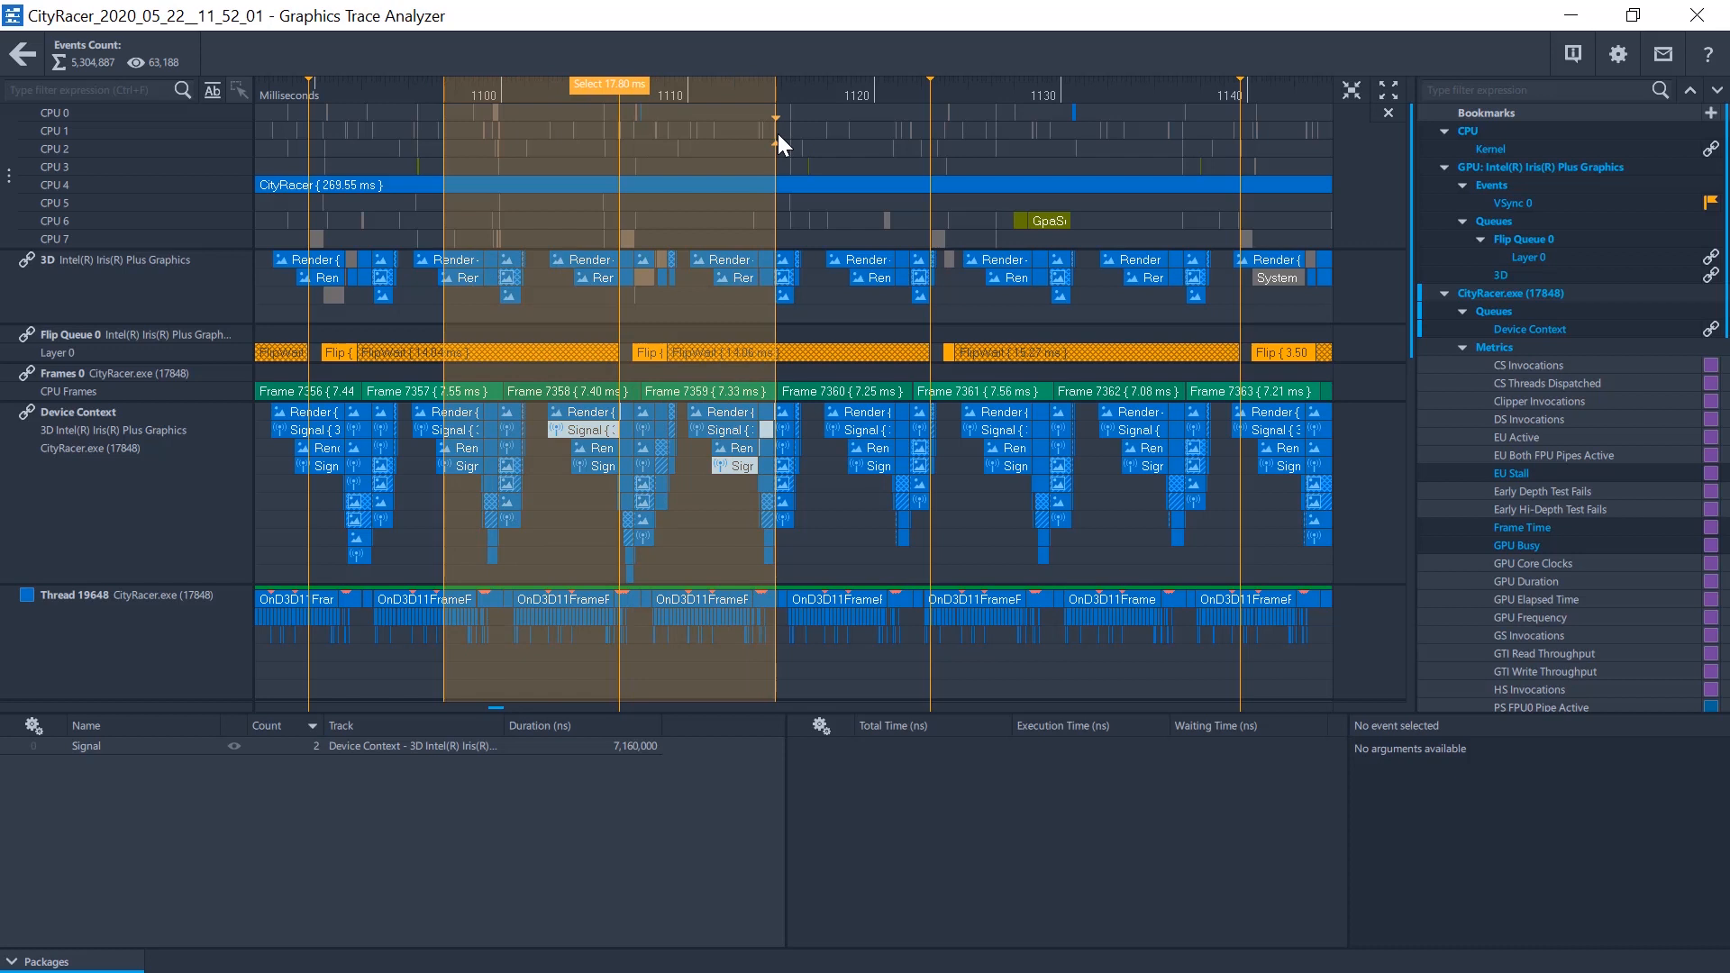
{"action": "left_click_drag", "start_coordinate": [776, 134], "coordinate": [635, 155]}
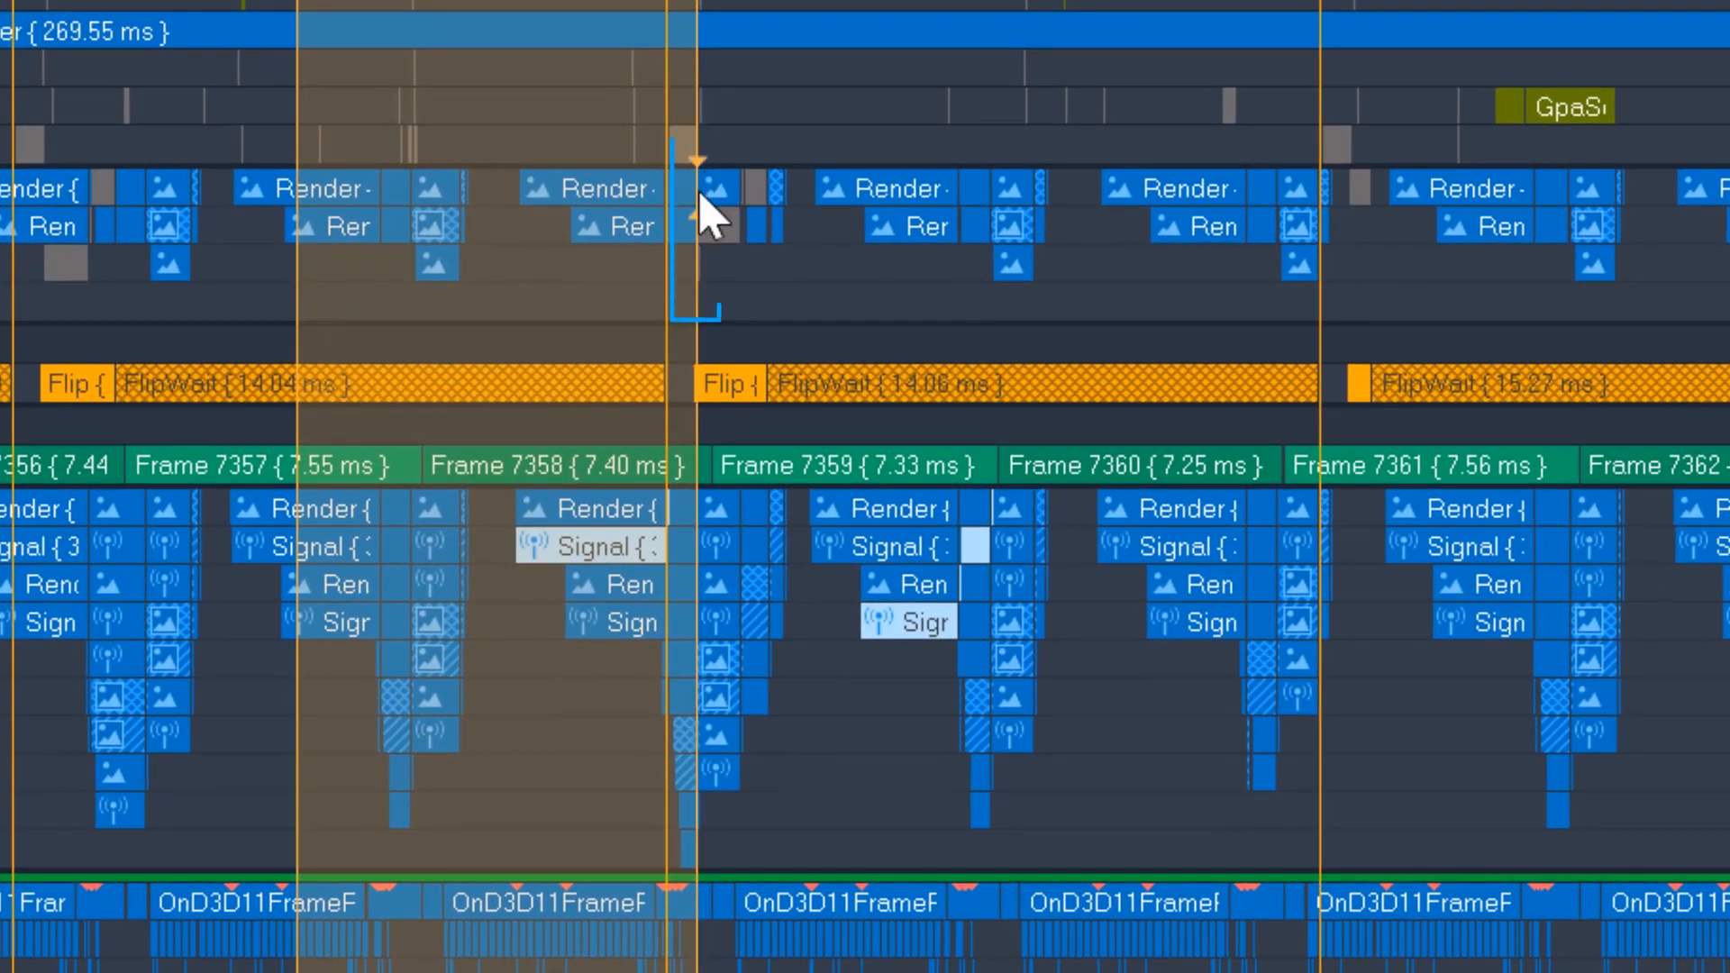
{"action": "mouse_move", "coordinate": [699, 194]}
{"action": "left_mouse_down"}
{"action": "mouse_move", "coordinate": [684, 295]}
{"action": "mouse_move", "coordinate": [753, 451]}
{"action": "mouse_move", "coordinate": [1035, 490]}
{"action": "mouse_move", "coordinate": [999, 485]}
{"action": "mouse_move", "coordinate": [994, 515]}
{"action": "left_mouse_up"}
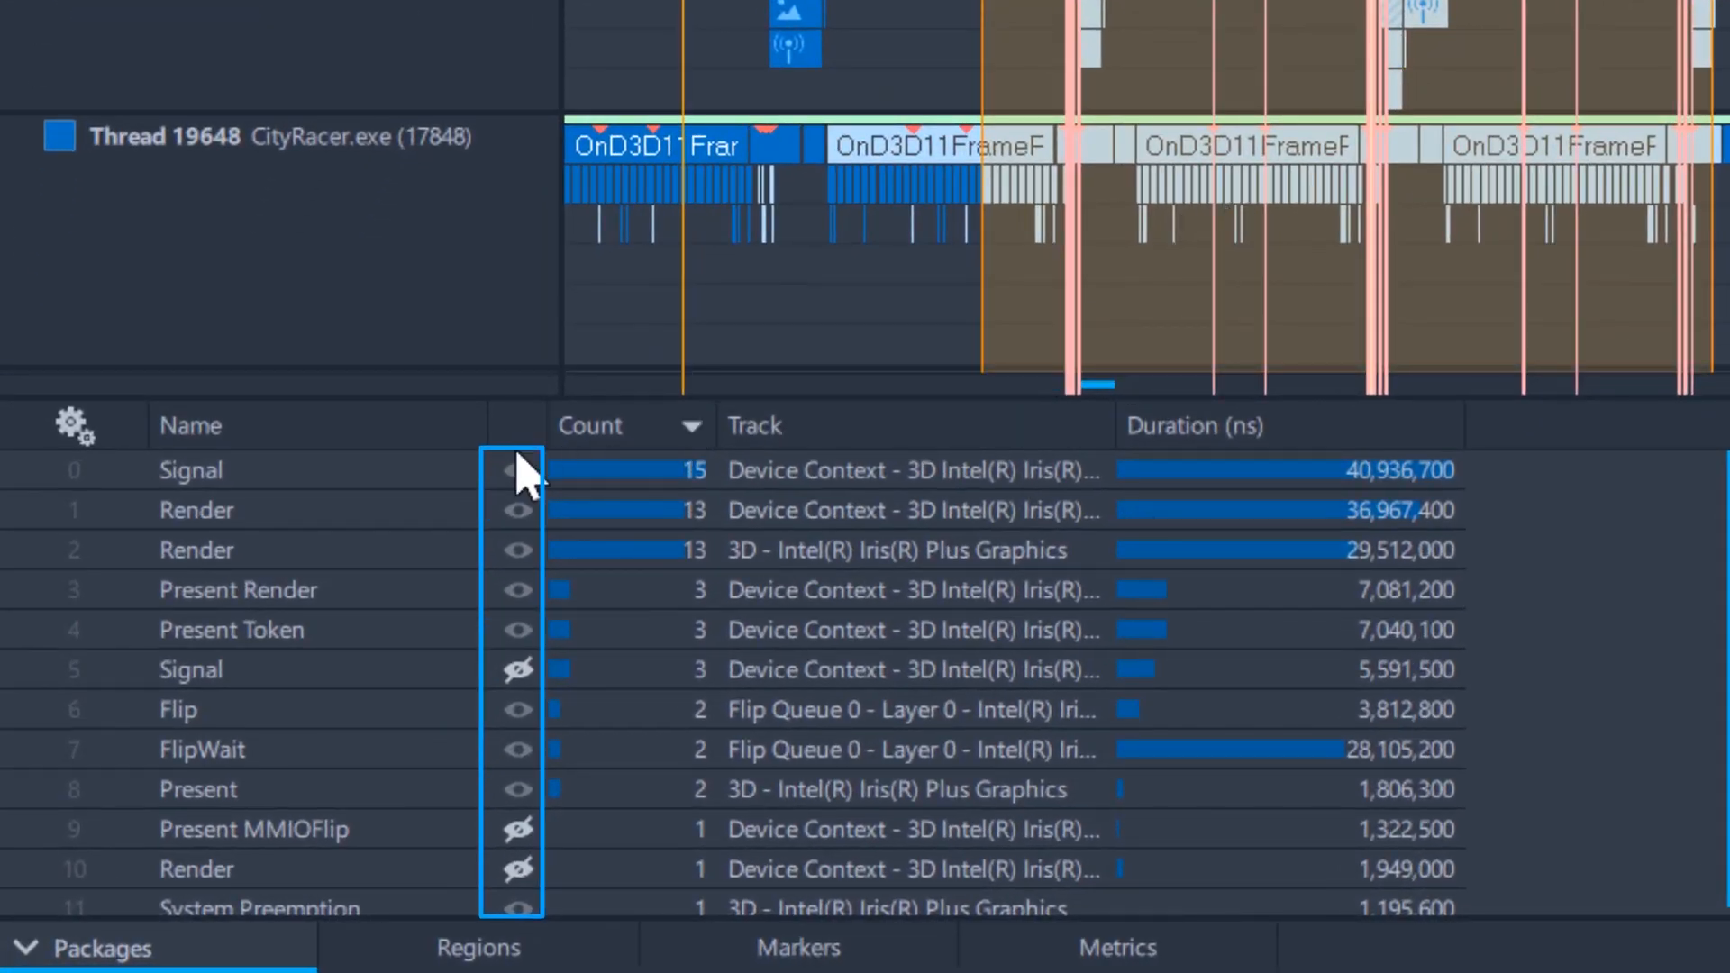
{"action": "left_click", "coordinate": [524, 676]}
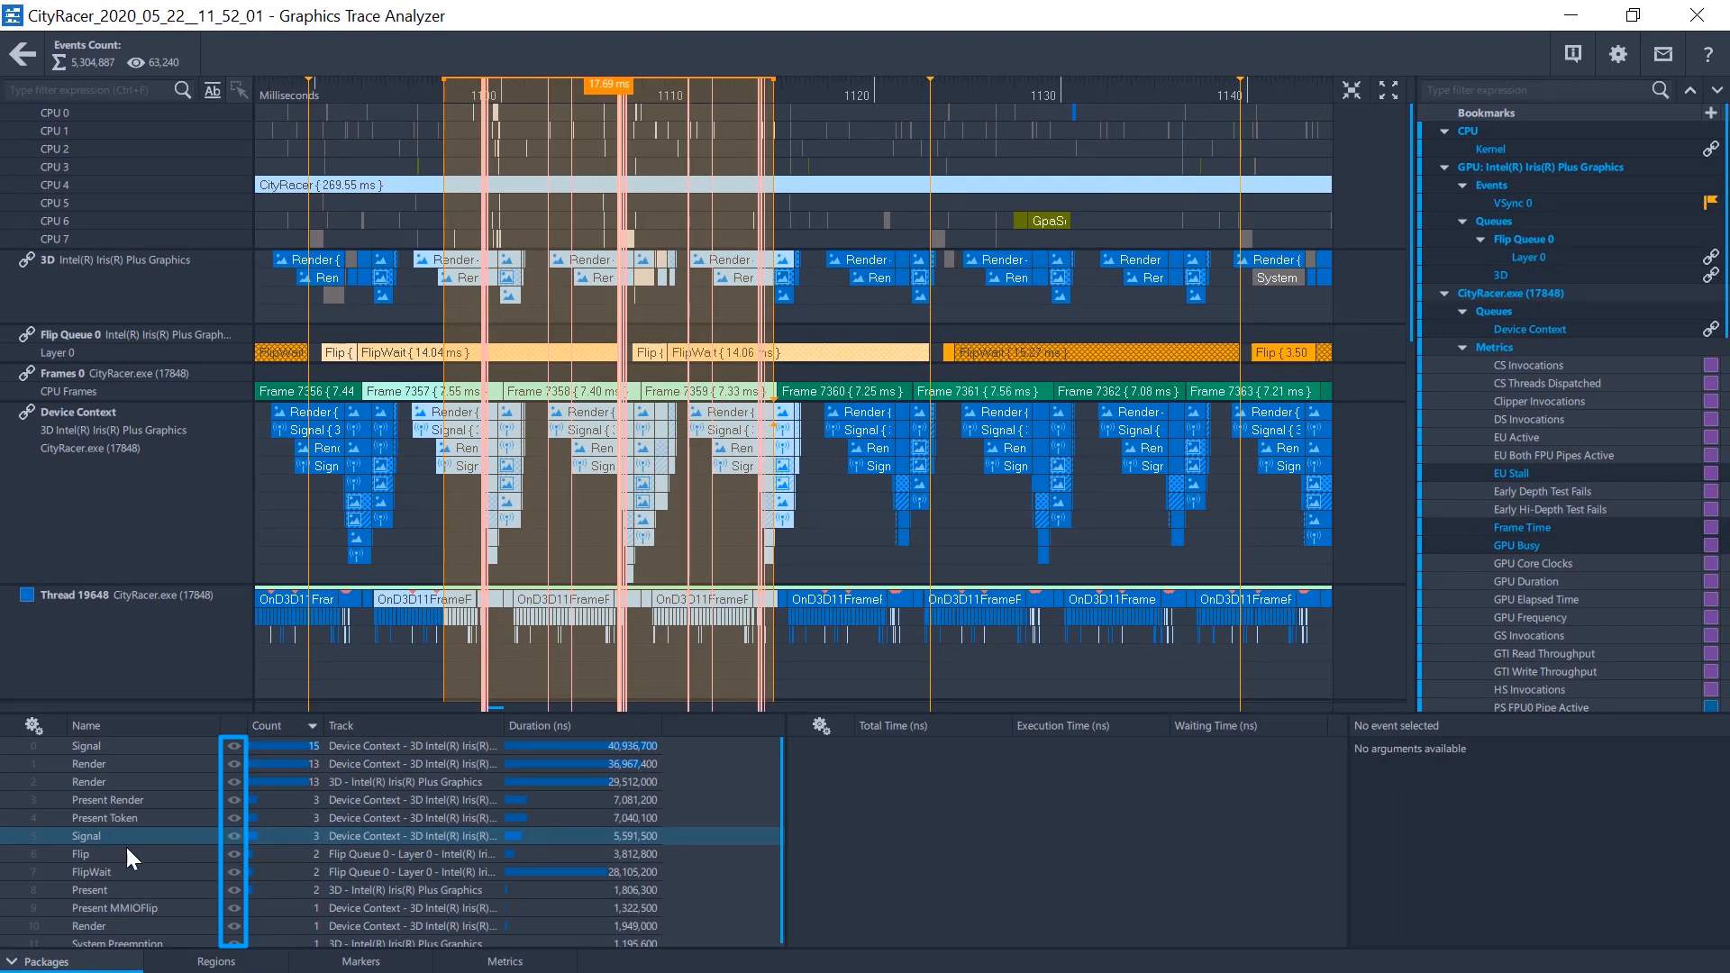
Collapse the summary and clear the timeline selection, and turn on Cross-track dependency in the general settings
{"action": "left_click", "coordinate": [13, 961]}
{"action": "left_click", "coordinate": [1106, 569]}
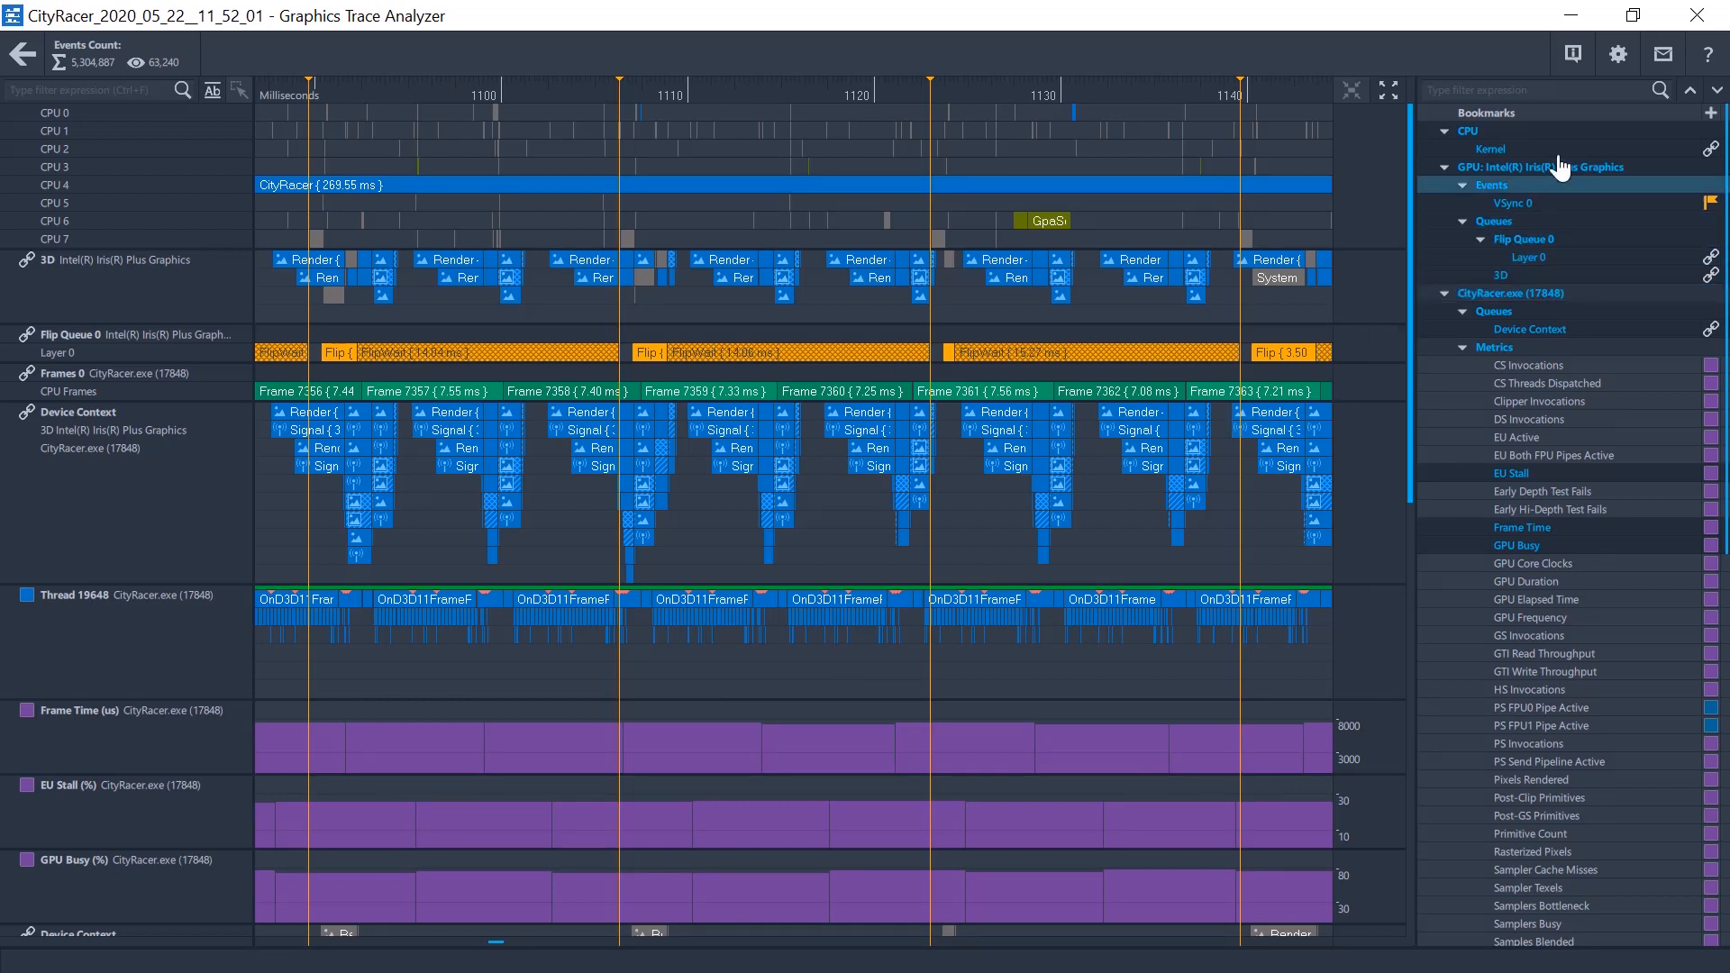
{"action": "left_click", "coordinate": [1619, 56]}
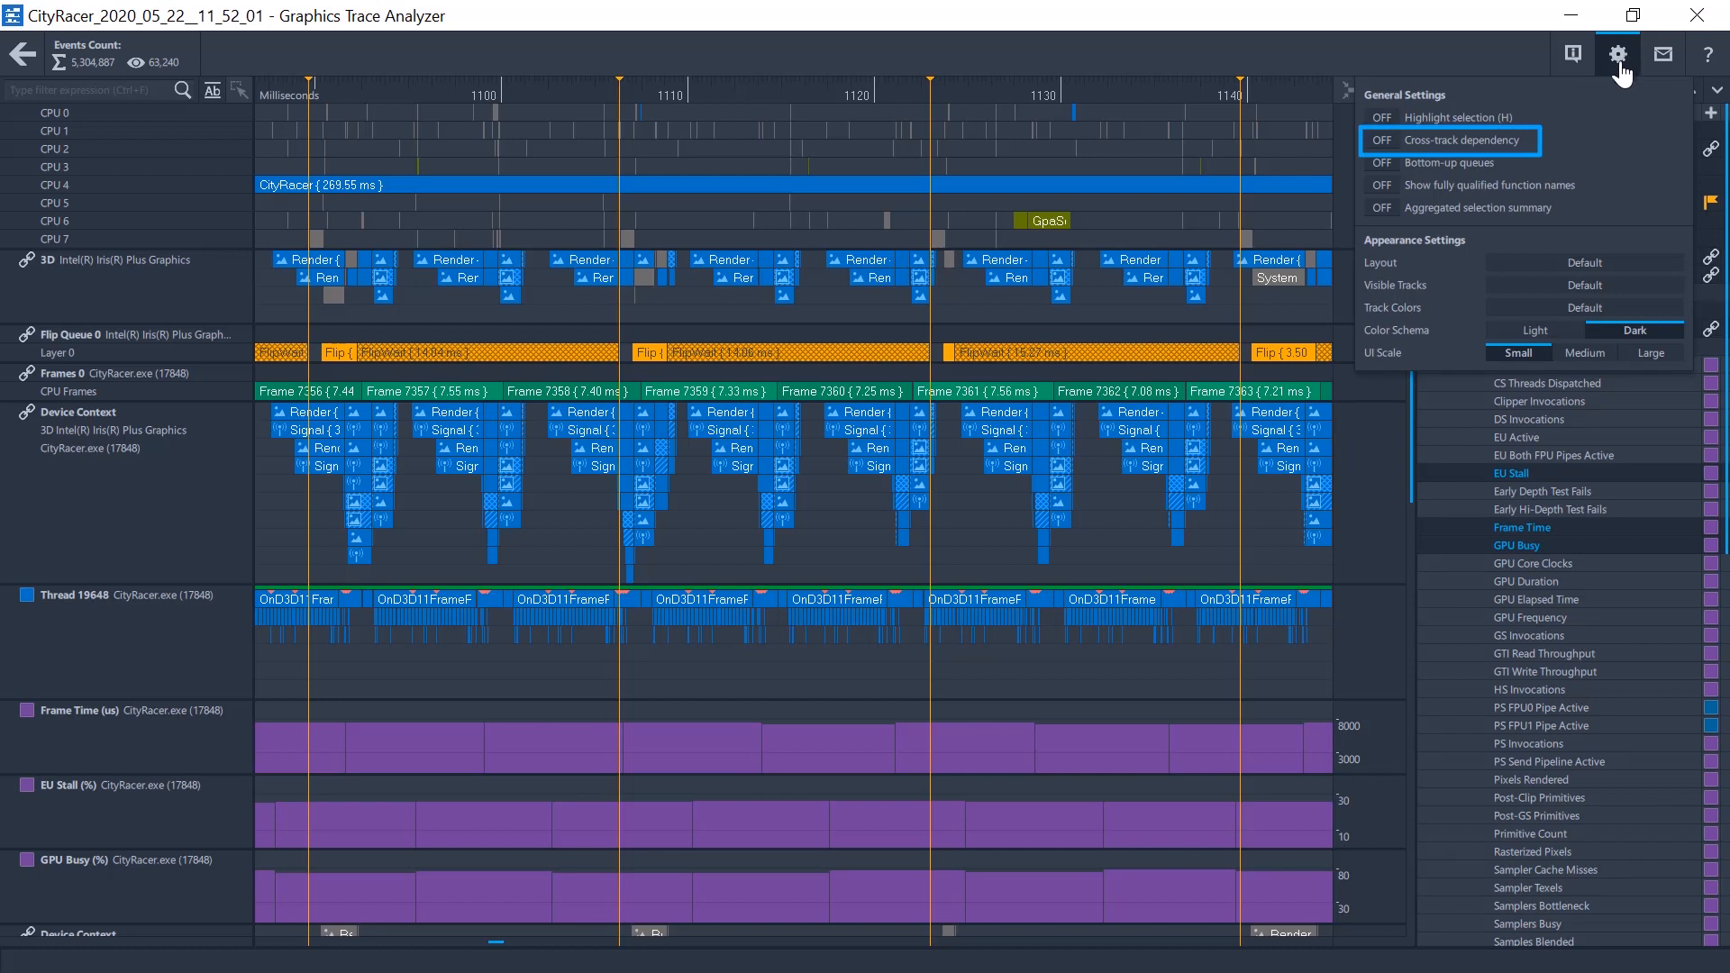
{"action": "left_click", "coordinate": [1394, 155]}
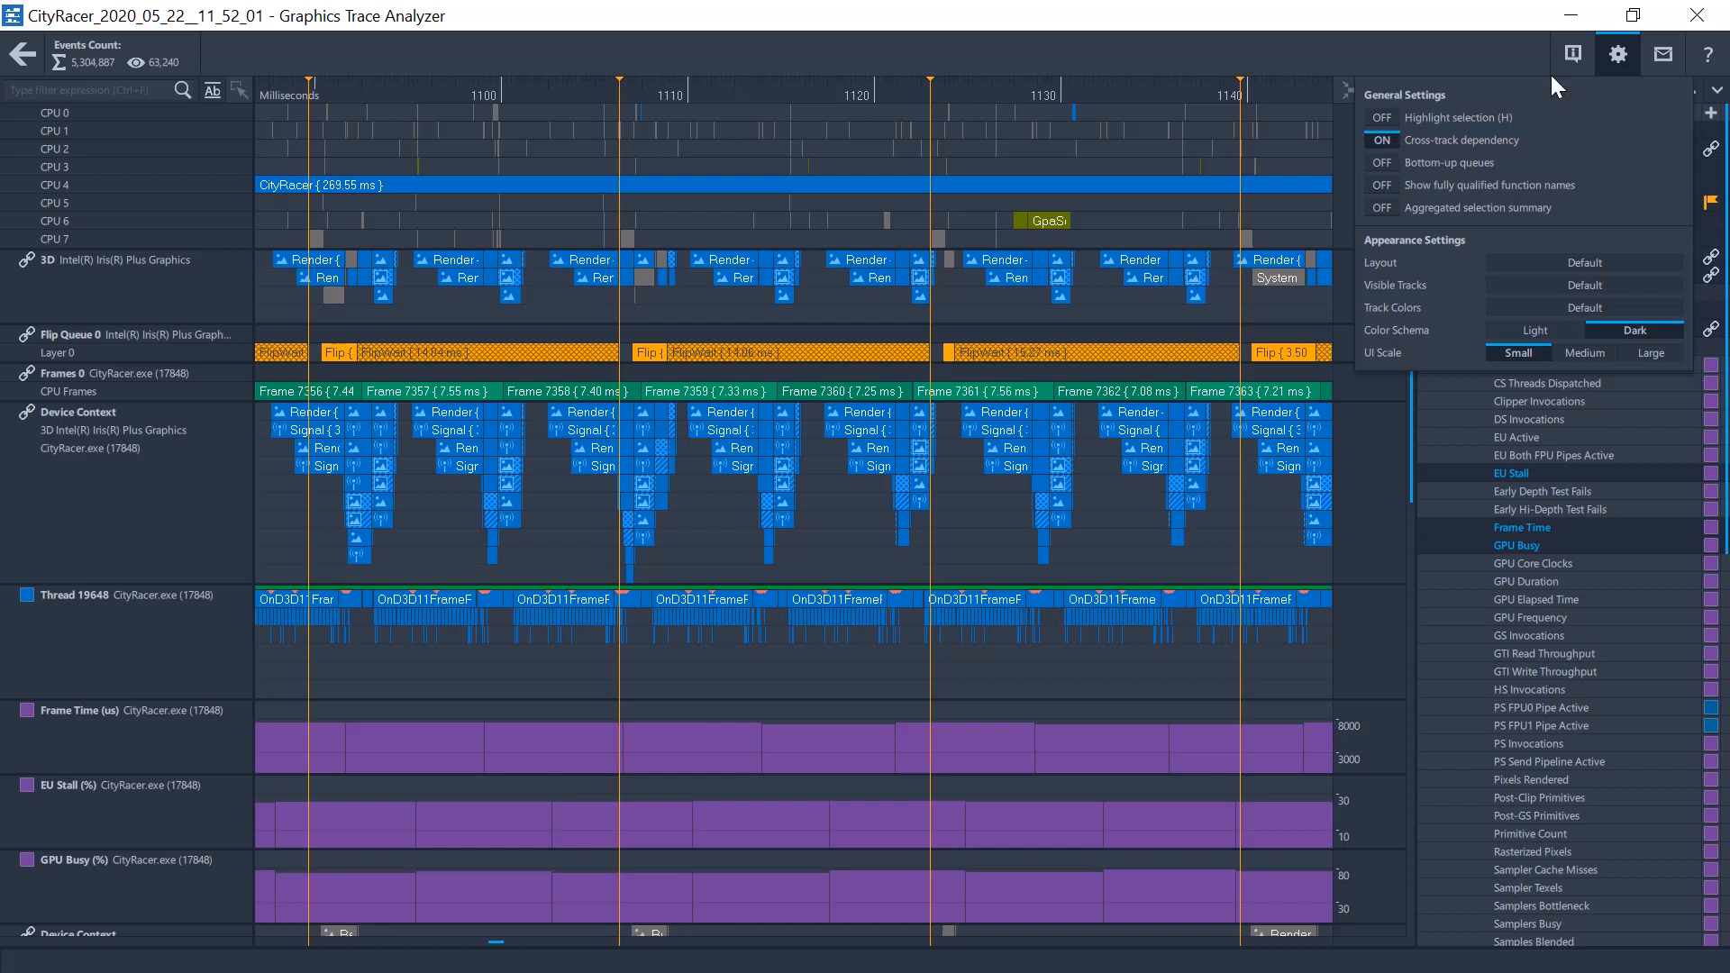
Select the Render package under frame 7357 in the Device Context track to view its summary, and collapse the summary
{"action": "left_click", "coordinate": [1618, 56]}
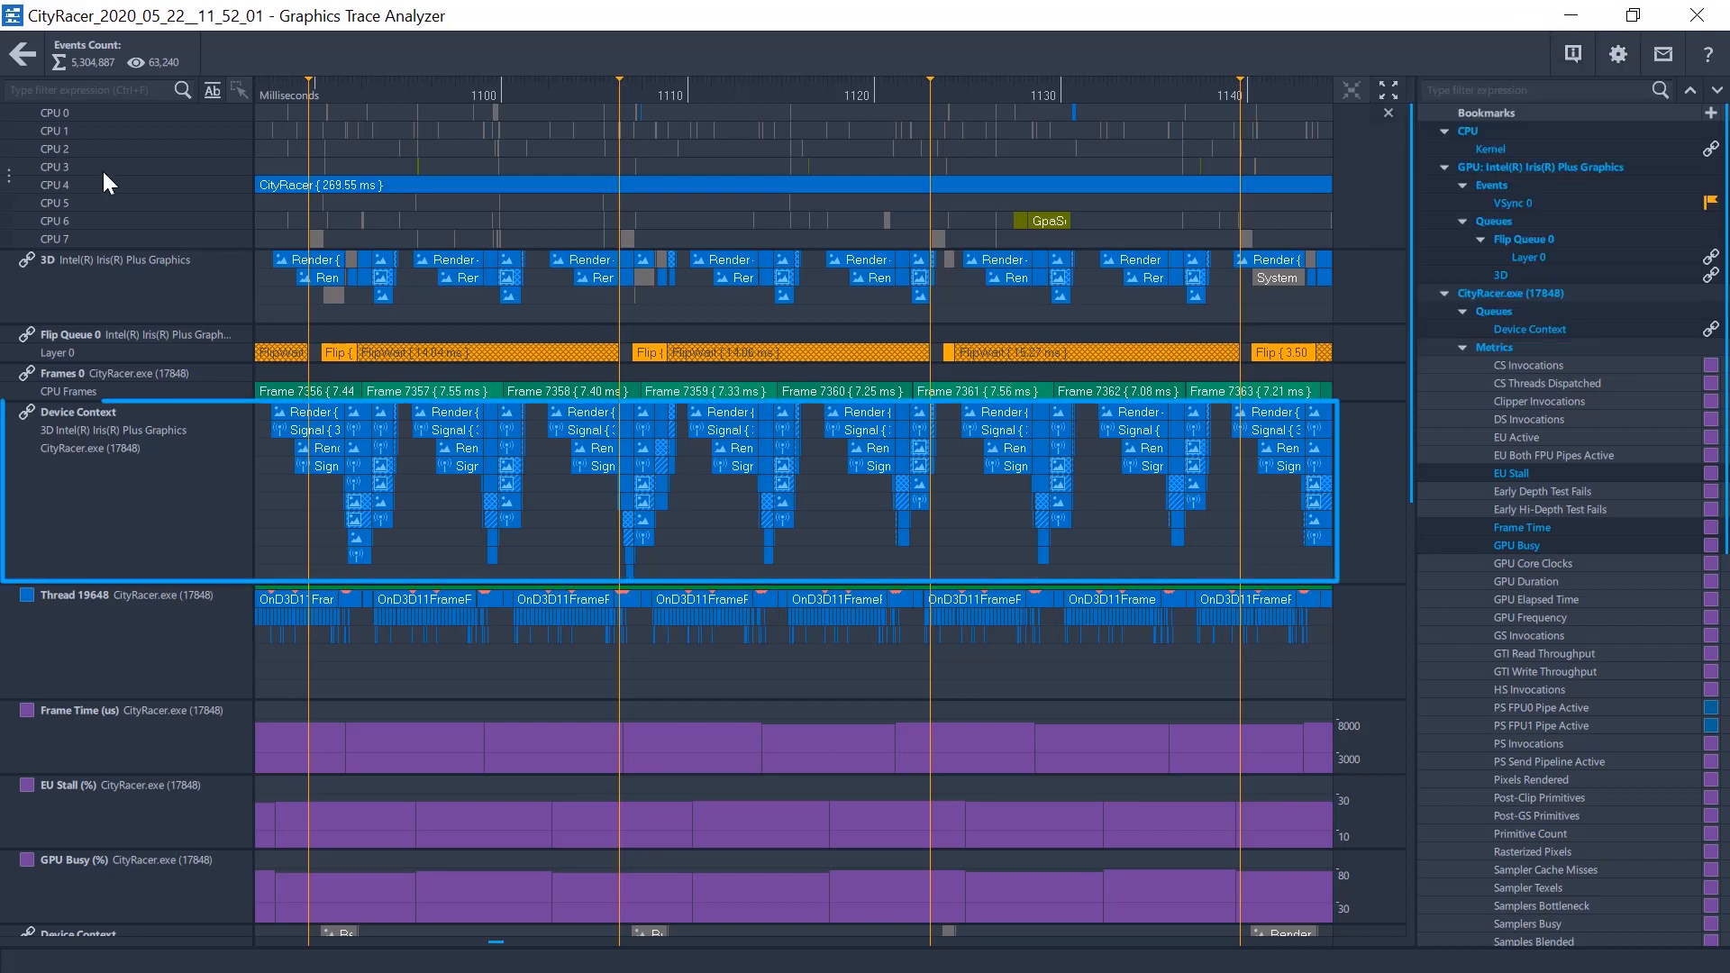
{"action": "left_click", "coordinate": [461, 449]}
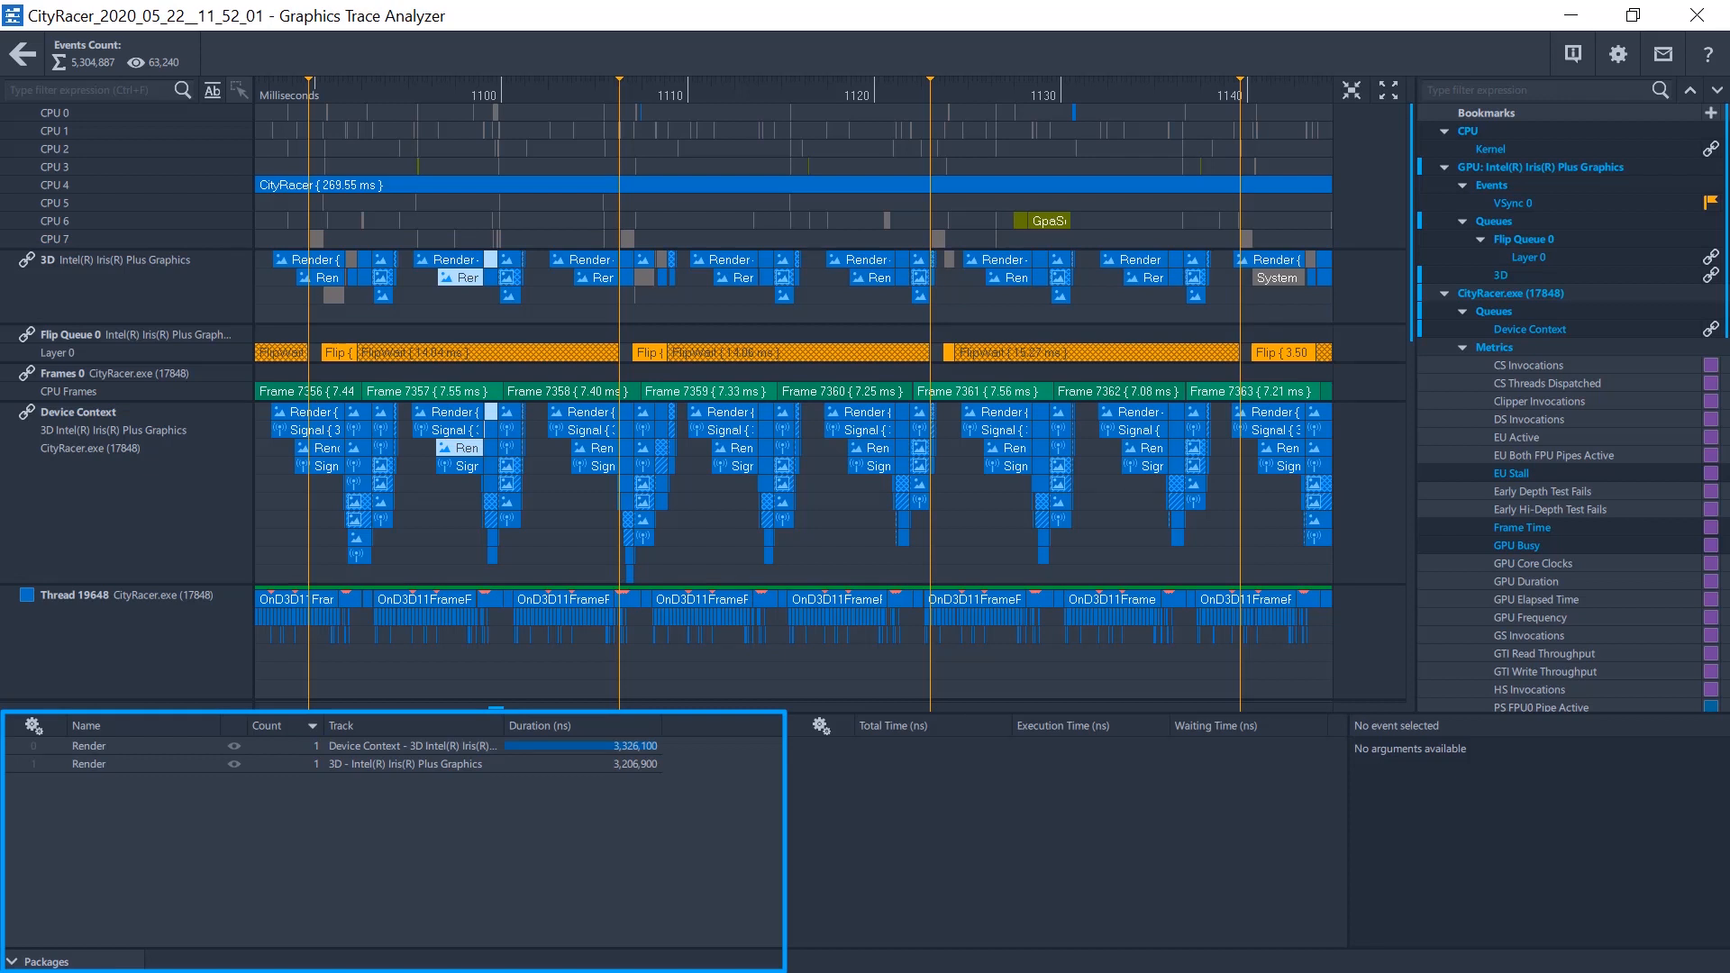
{"action": "left_click", "coordinate": [96, 965]}
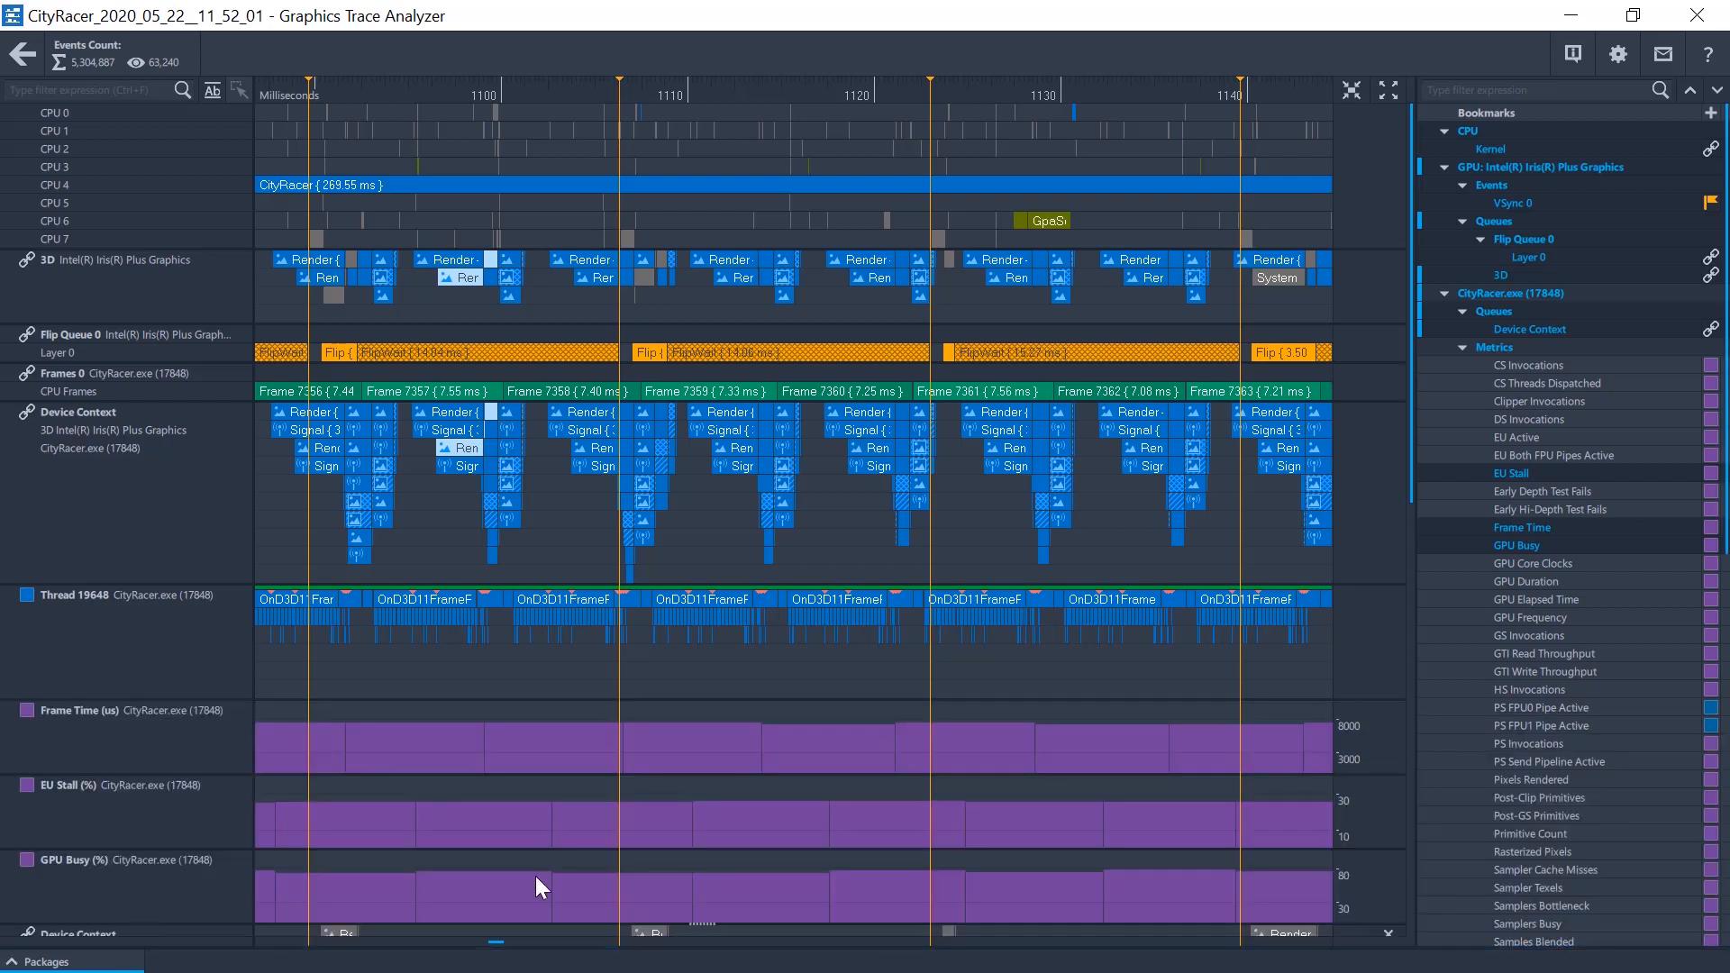
Turn on Bottom-up queues in the general settings to flip the queue tracks, and turn it off again
{"action": "left_click", "coordinate": [1618, 56]}
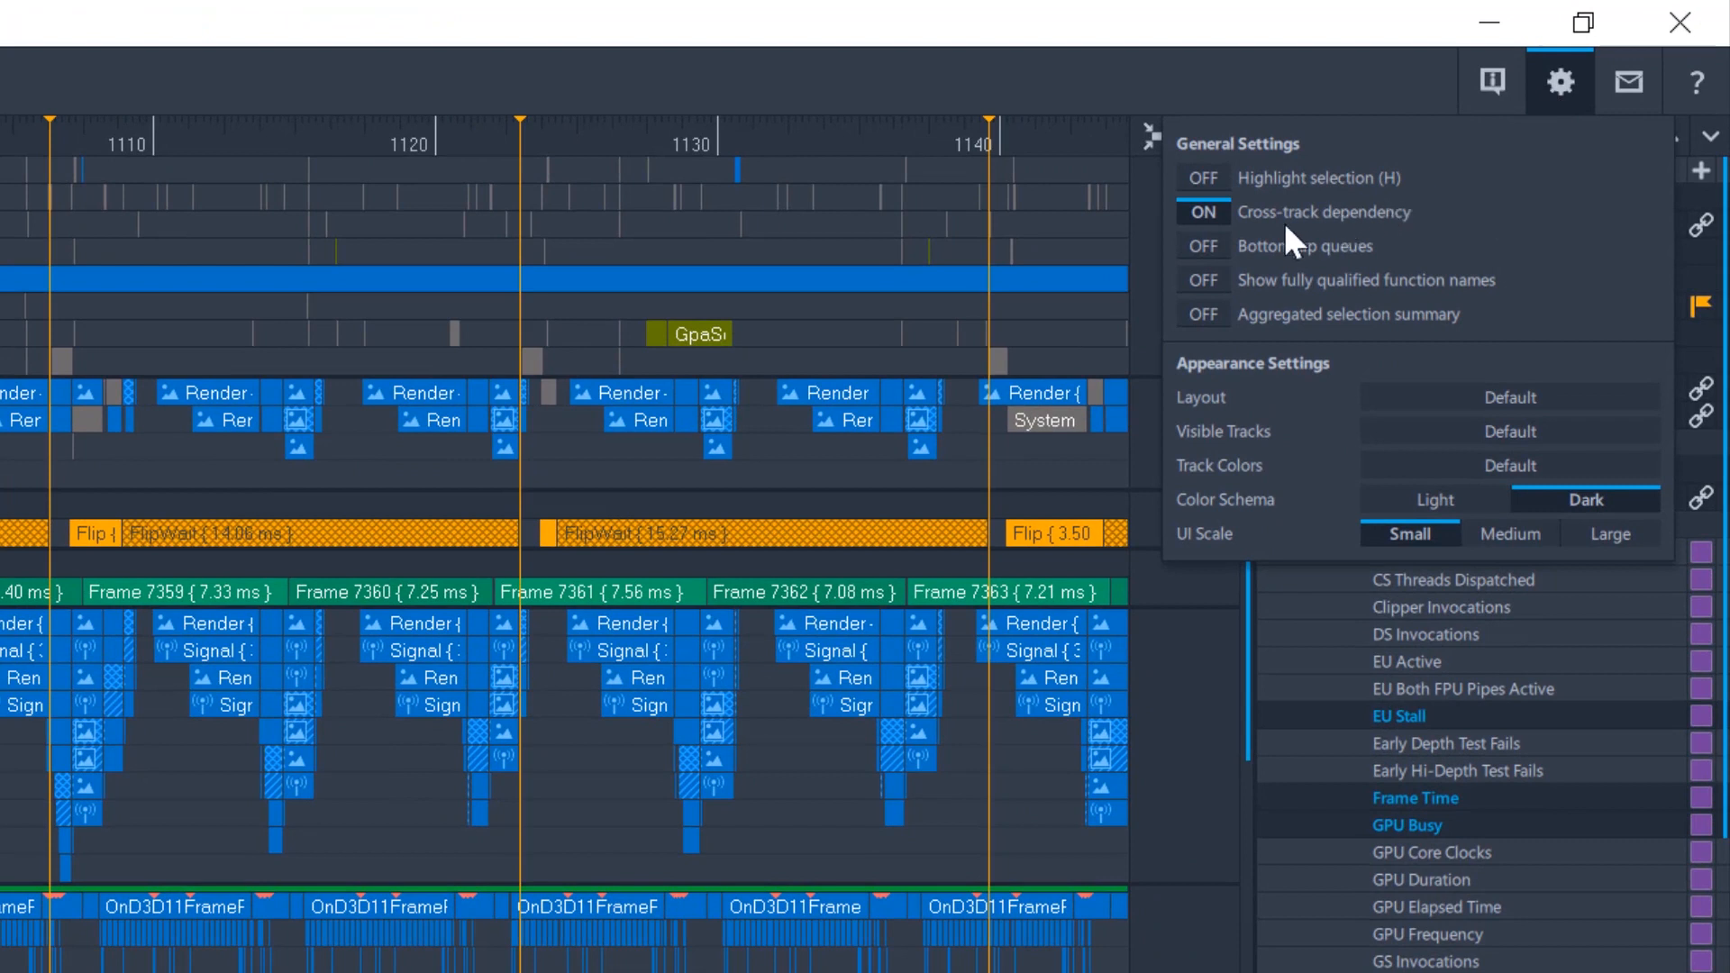
{"action": "left_click", "coordinate": [1216, 247]}
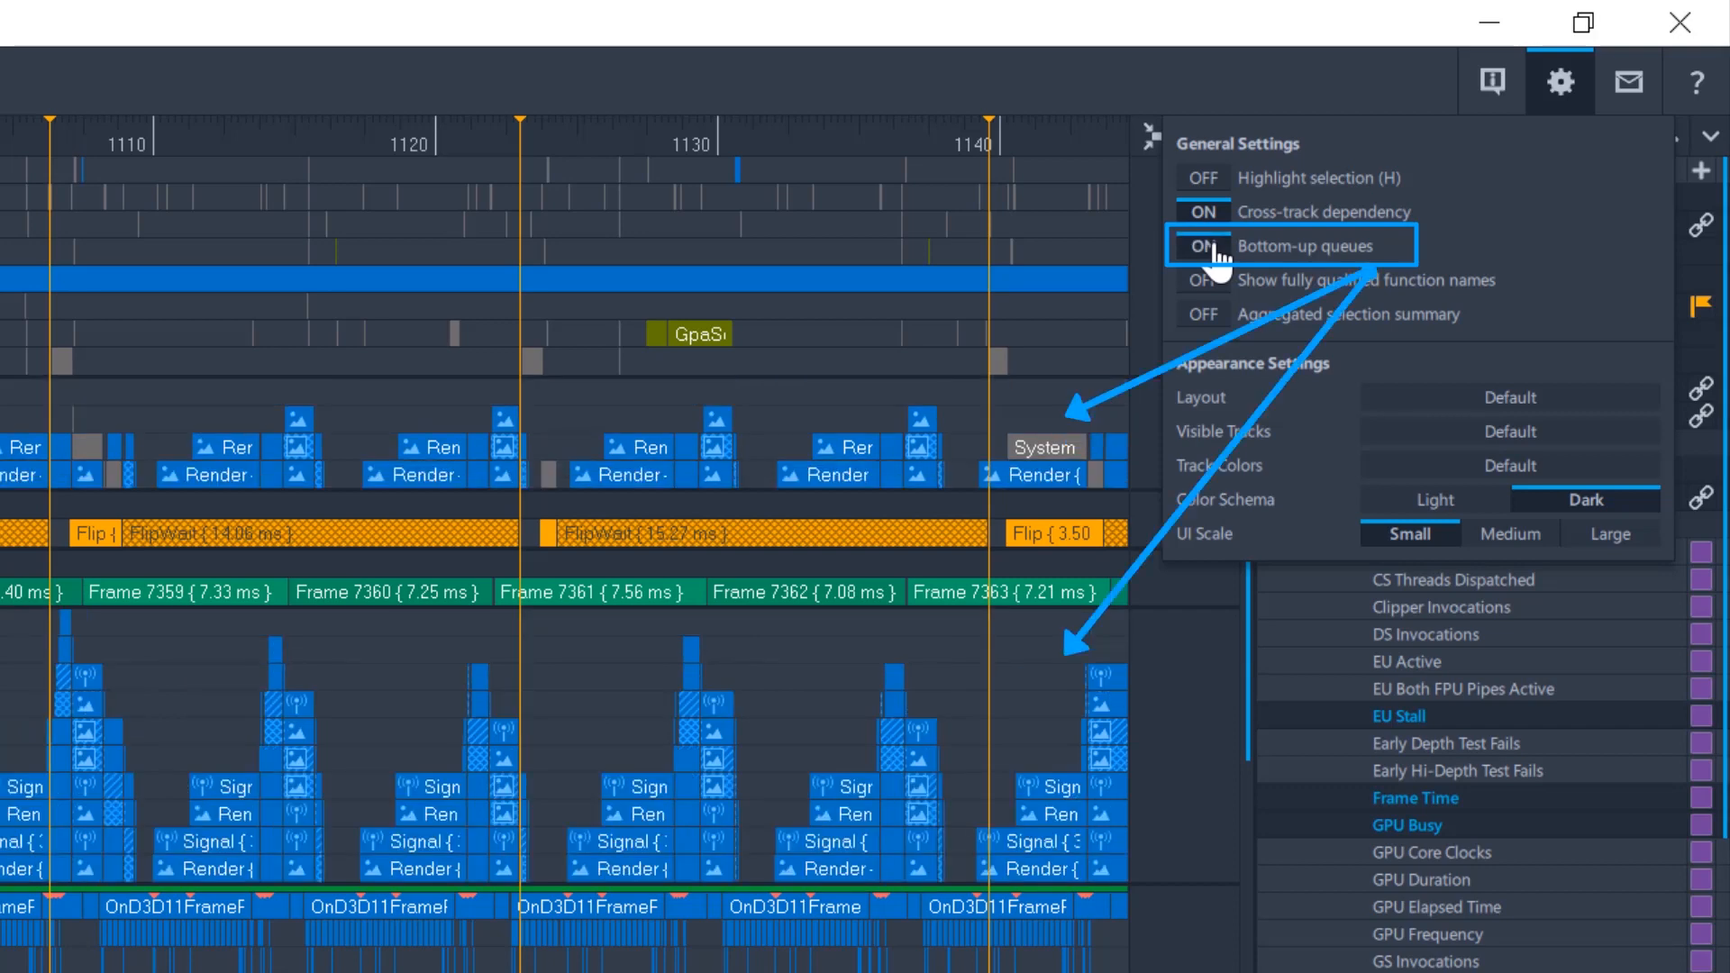
{"action": "left_click", "coordinate": [1215, 248]}
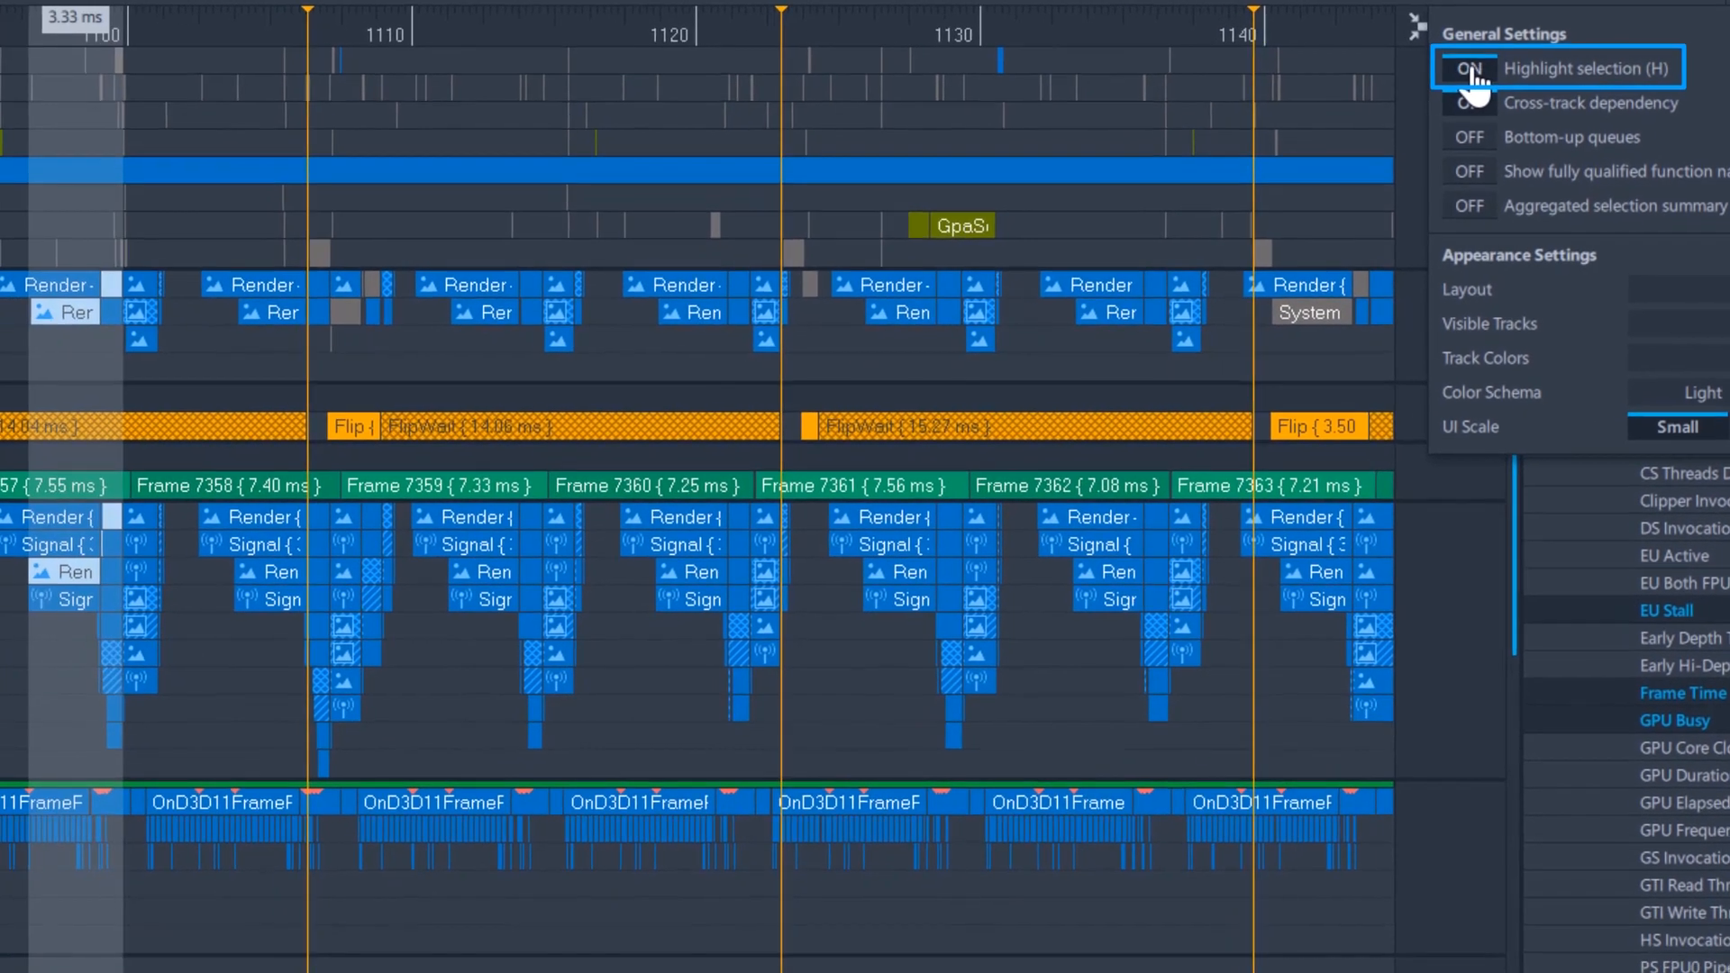
Turn on Highlight selection, and select the Signal package under frame 7358 followed by the Render package under frame 7359 in Device Context
{"action": "left_click", "coordinate": [1204, 178]}
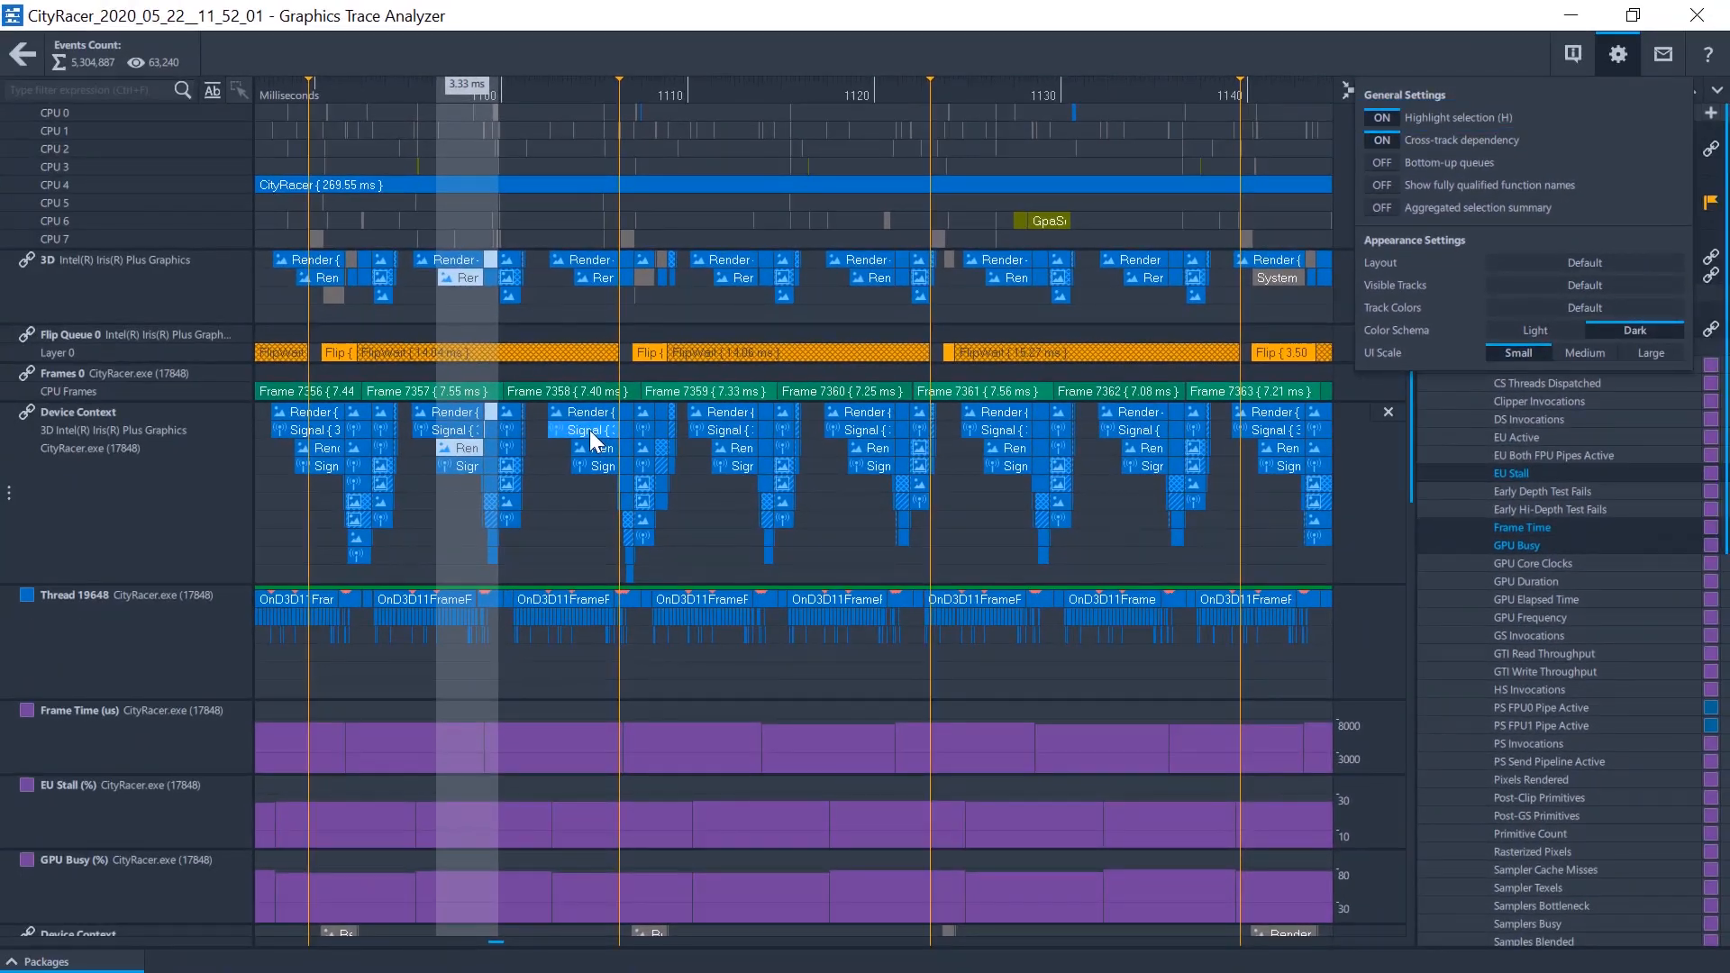
{"action": "left_click", "coordinate": [263, 543]}
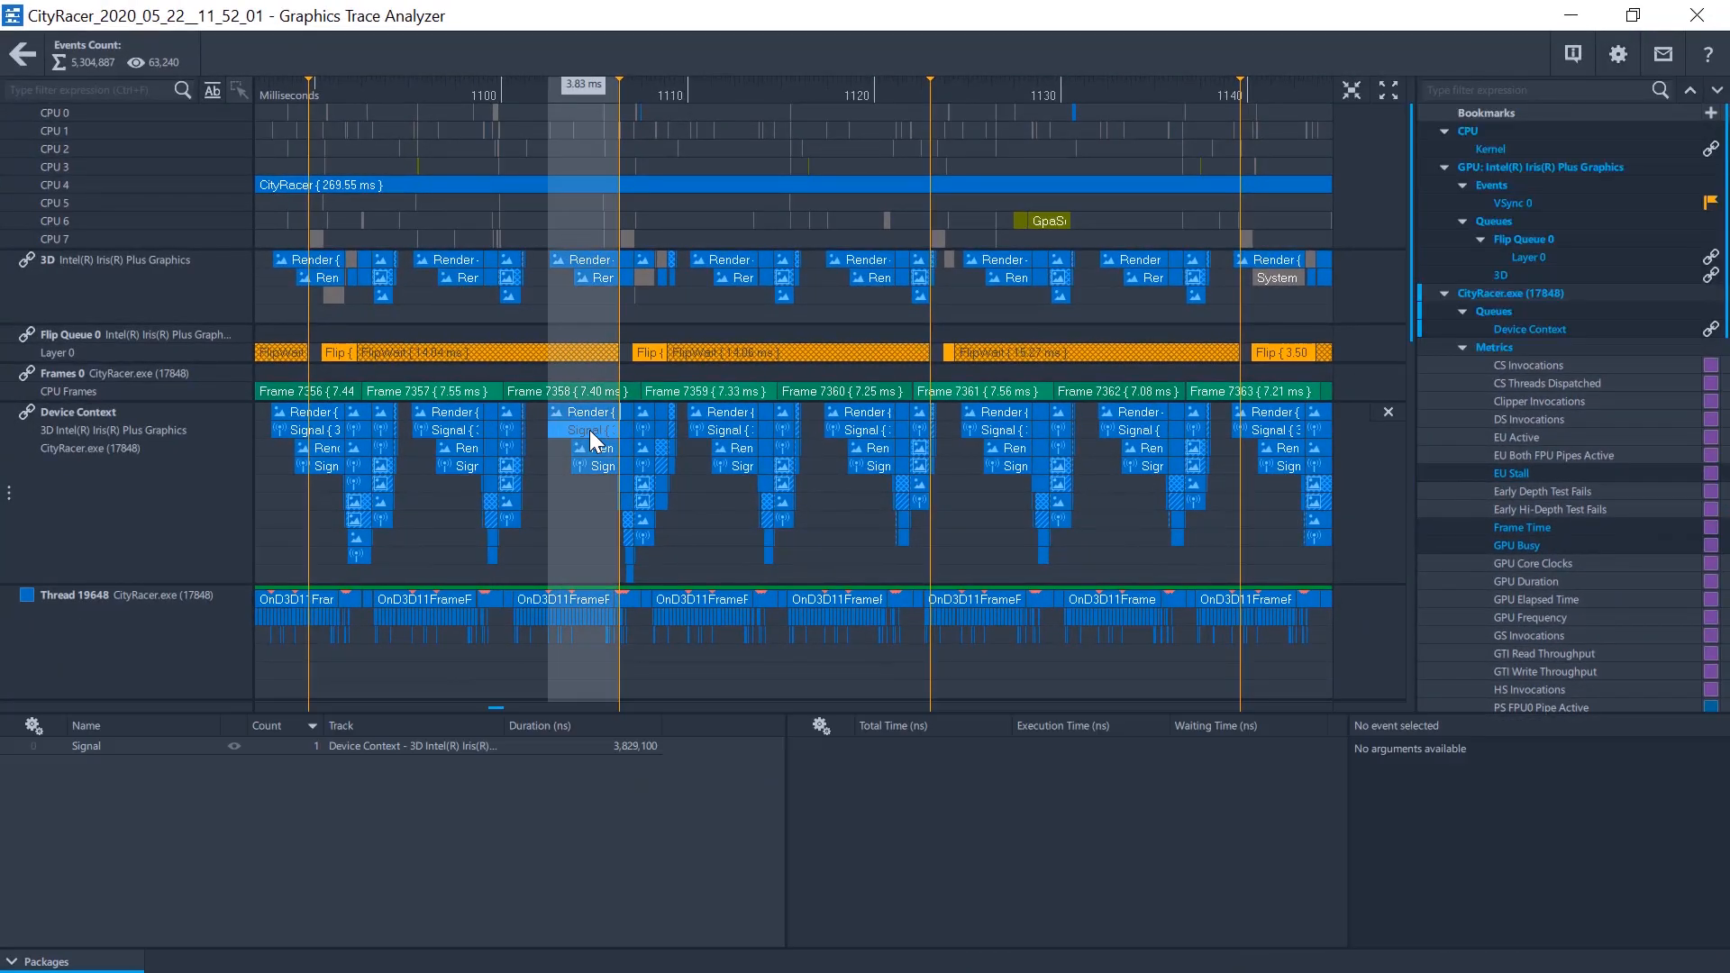
{"action": "left_click", "coordinate": [734, 450]}
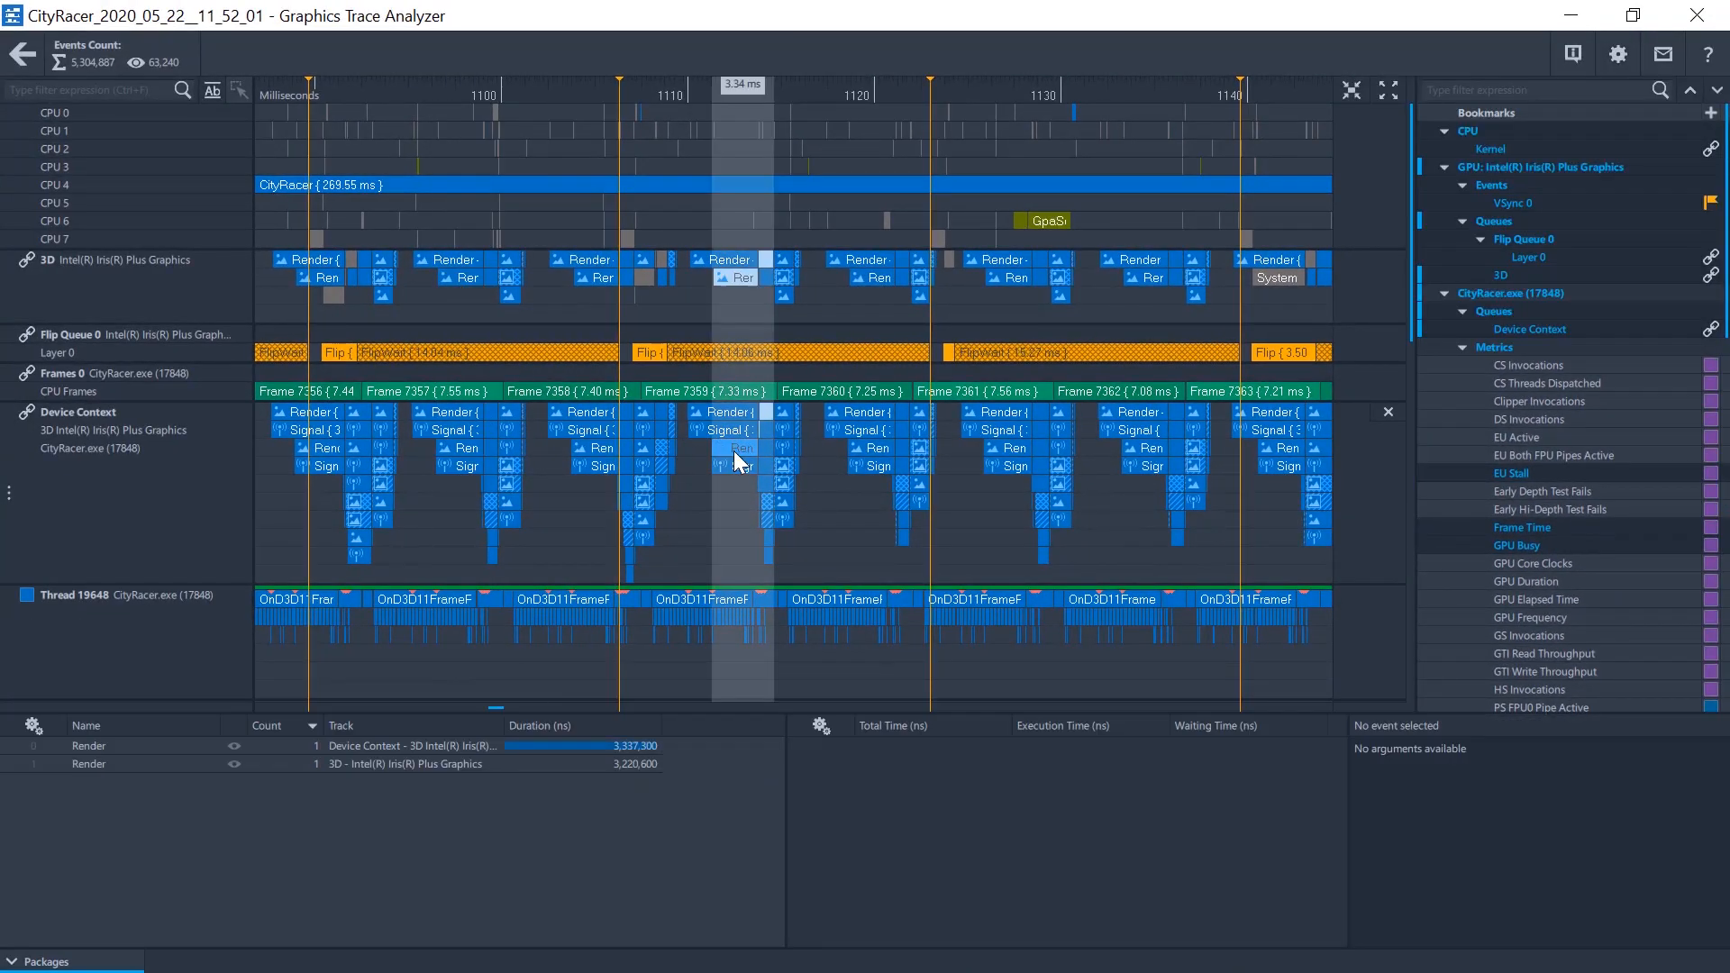